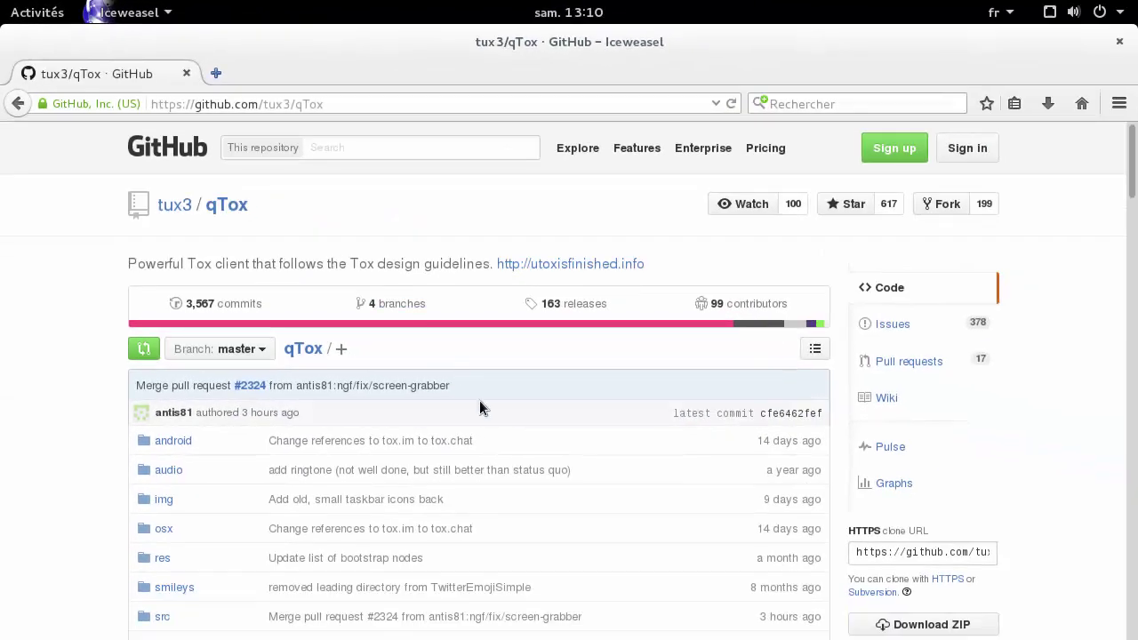
# Examine the qTox repository page down to the README's Windows, Linux and Mac download links.
pyautogui.scroll(-4, 479, 407)
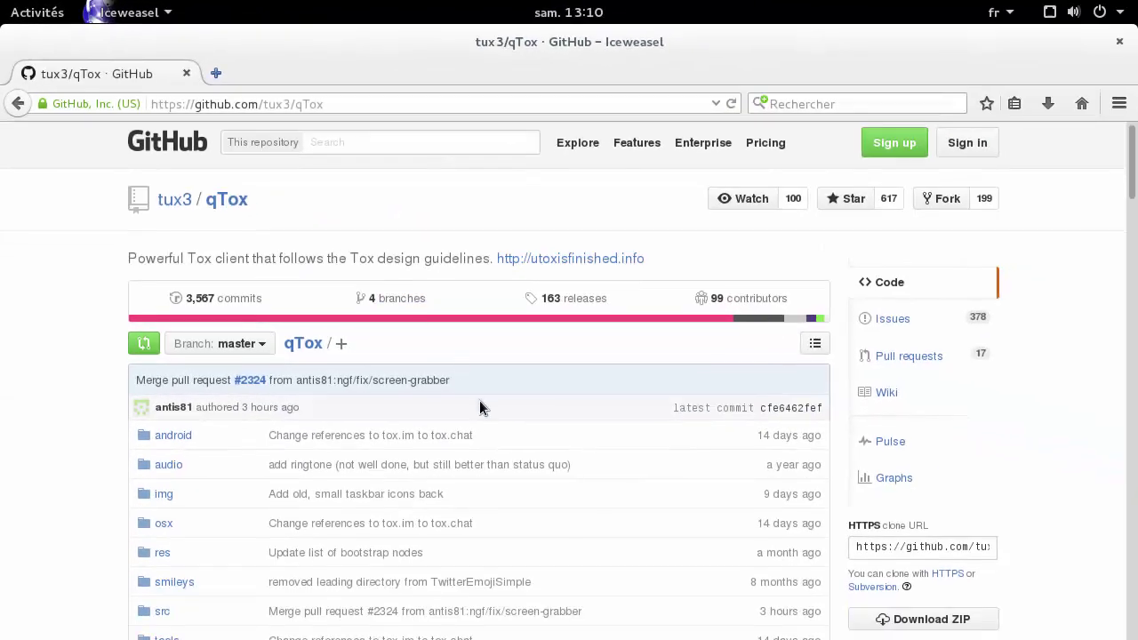
pyautogui.scroll(-4, 479, 406)
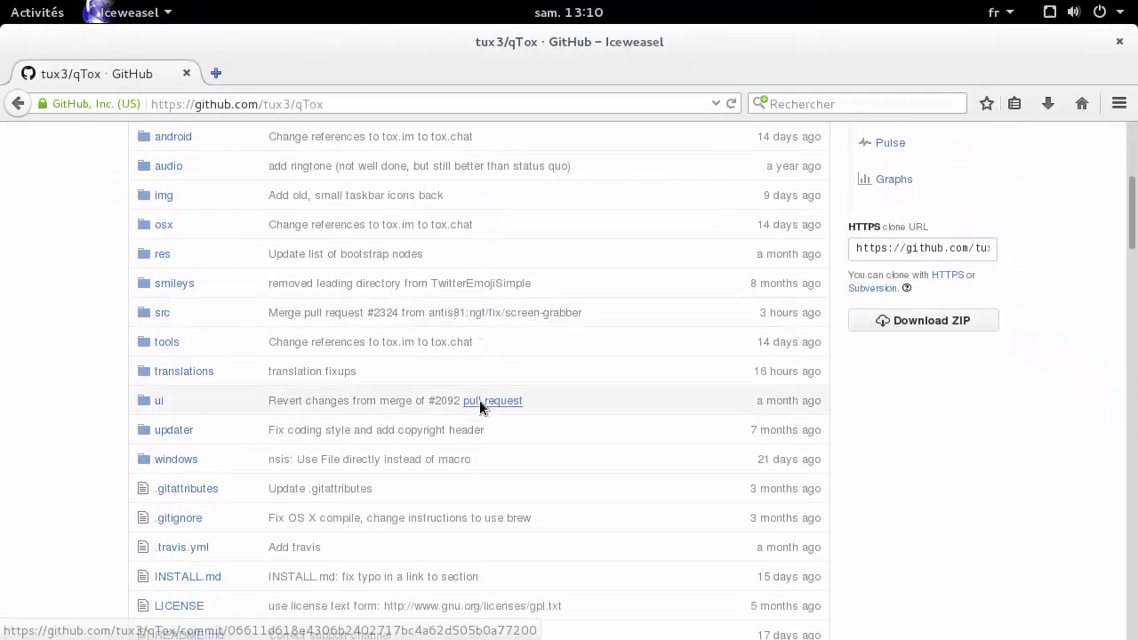
pyautogui.scroll(-4, 481, 407)
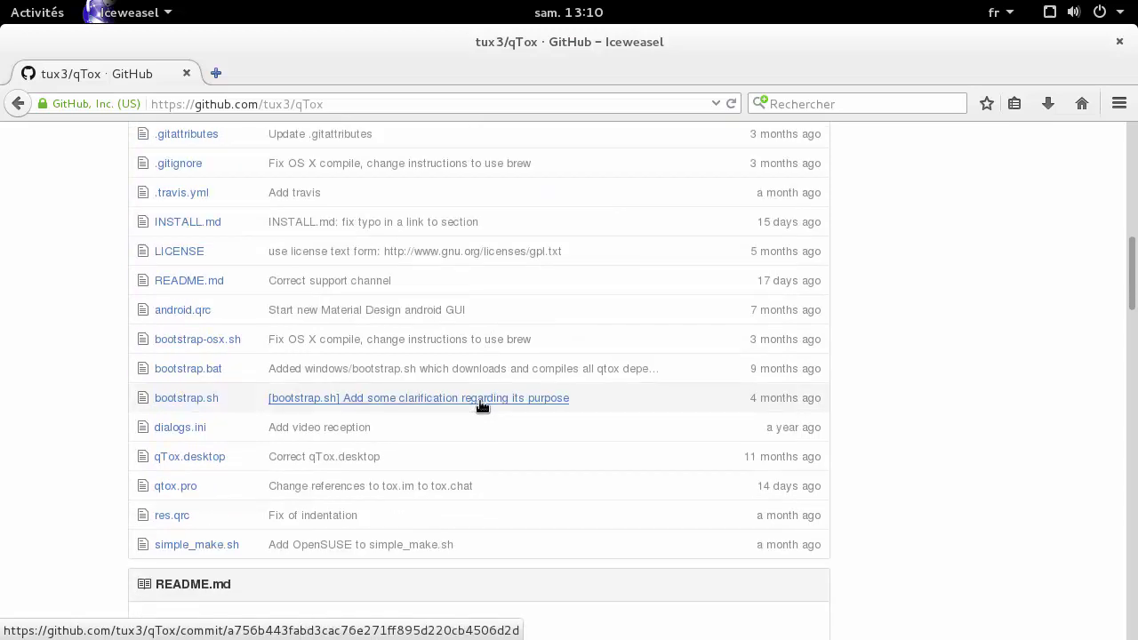
pyautogui.scroll(-3, 479, 405)
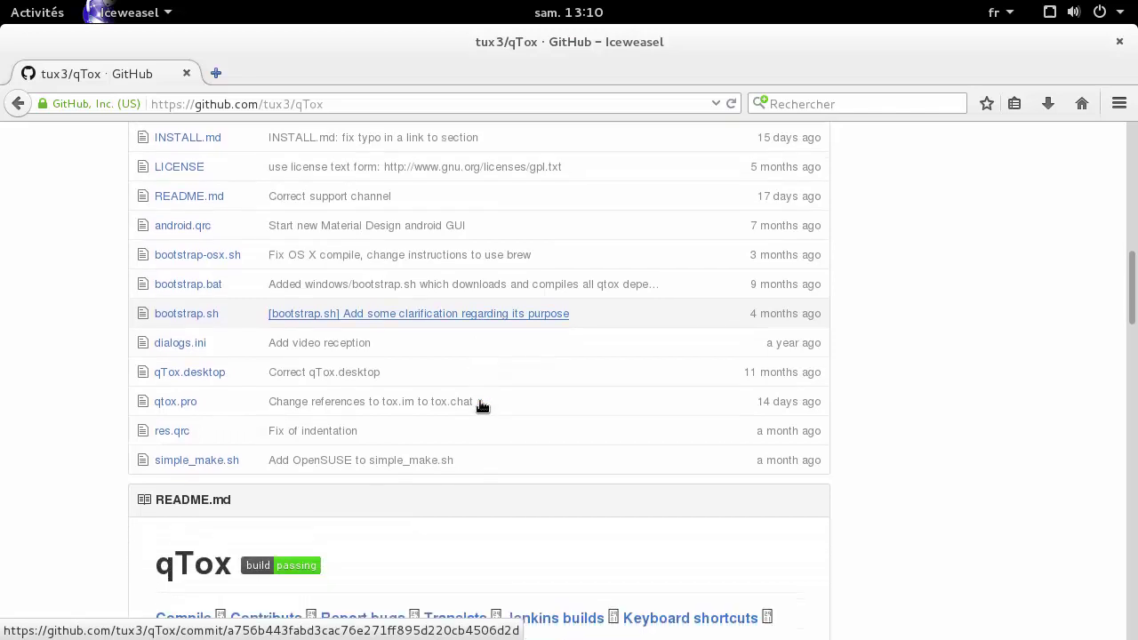
pyautogui.scroll(-6, 479, 407)
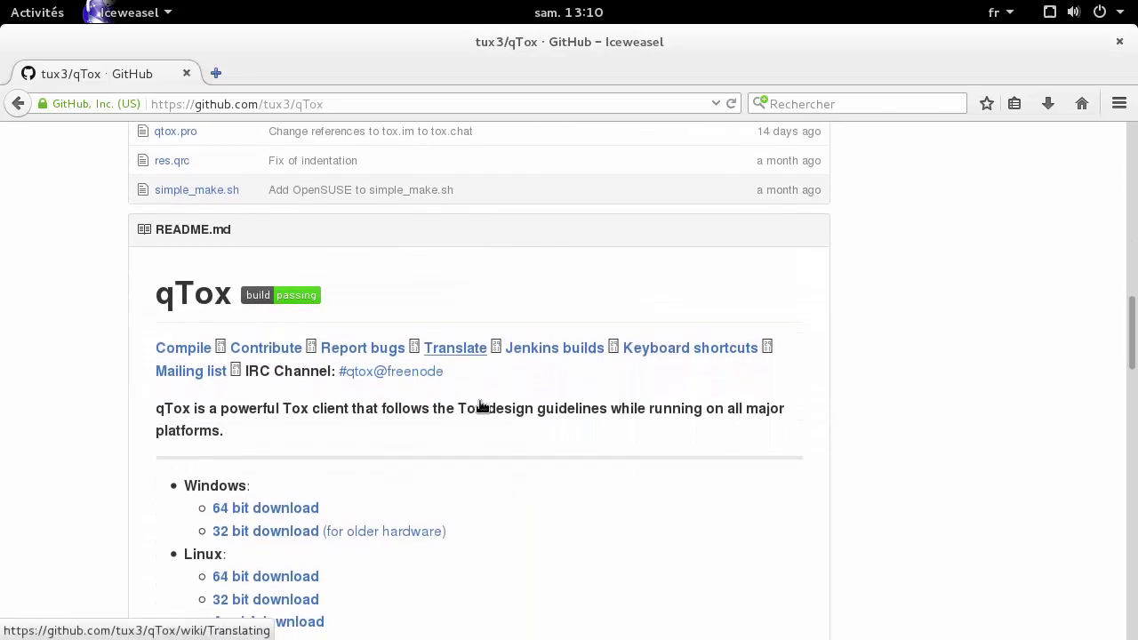
pyautogui.scroll(-1, 480, 405)
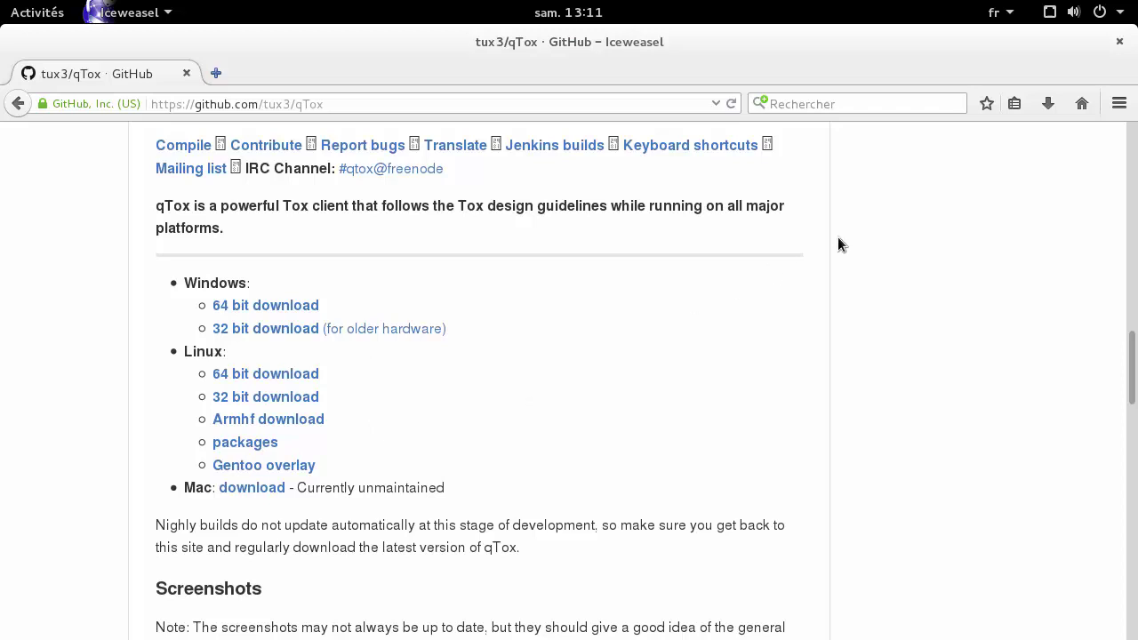
# Close the browser and open the Téléchargements folder in the file manager.
pyautogui.click(1118, 41)
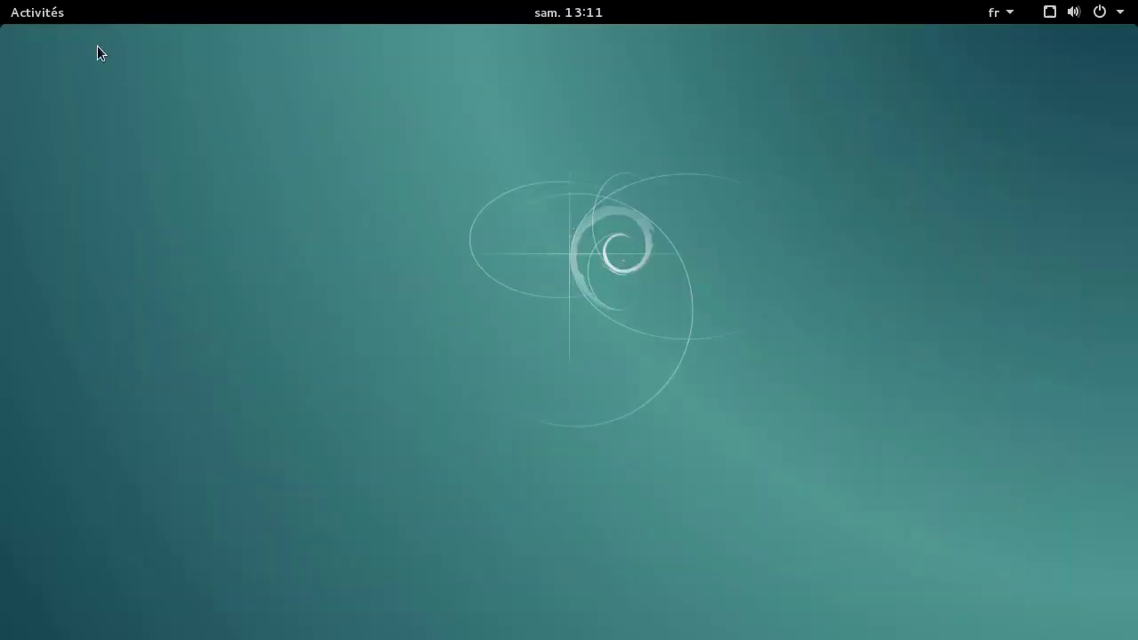
pyautogui.click(40, 12)
pyautogui.click(32, 446)
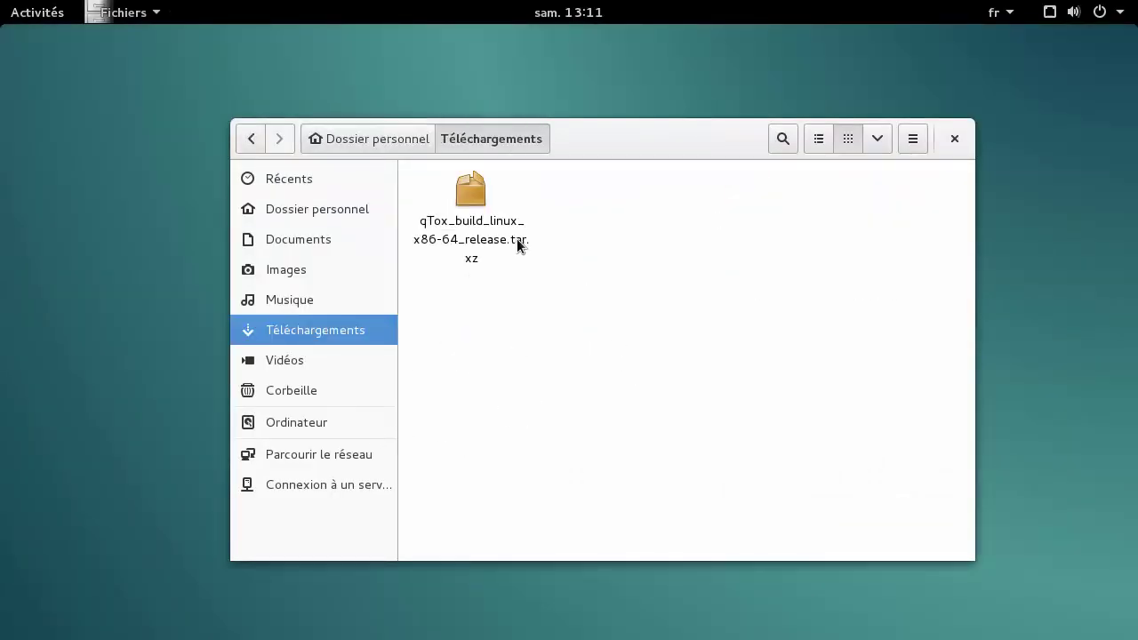
pyautogui.click(516, 238)
pyautogui.click(613, 371)
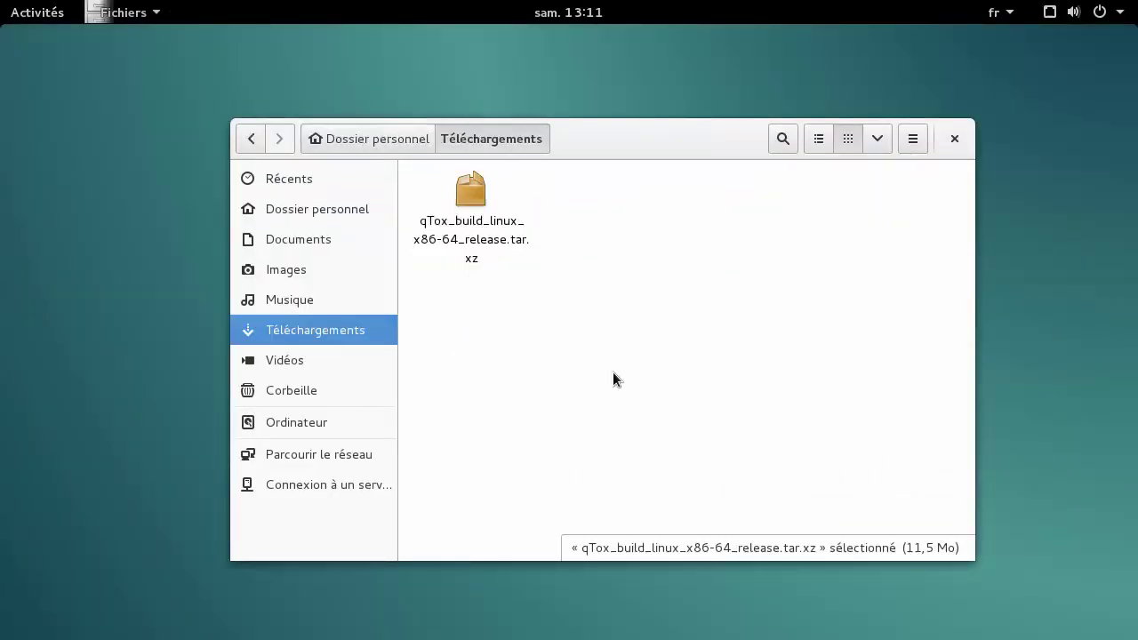
# Extract all files from qTox_build_linux_x86-64_release.tar.xz into the Téléchargements folder and close the archive manager.
pyautogui.click(474, 207)
pyautogui.rightClick(474, 206)
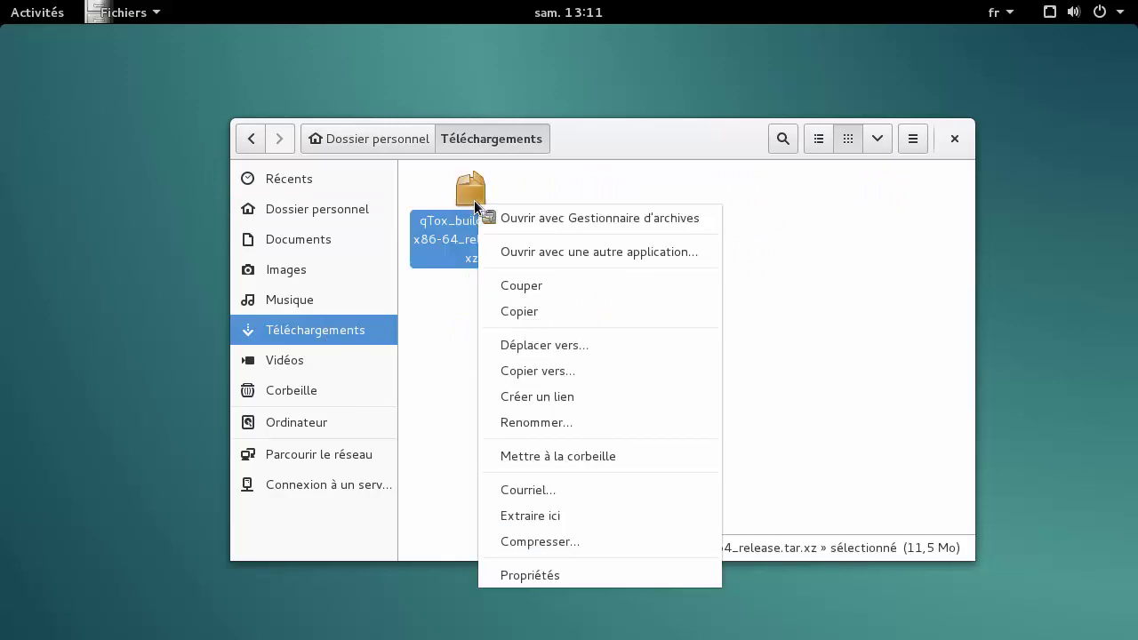
pyautogui.click(523, 217)
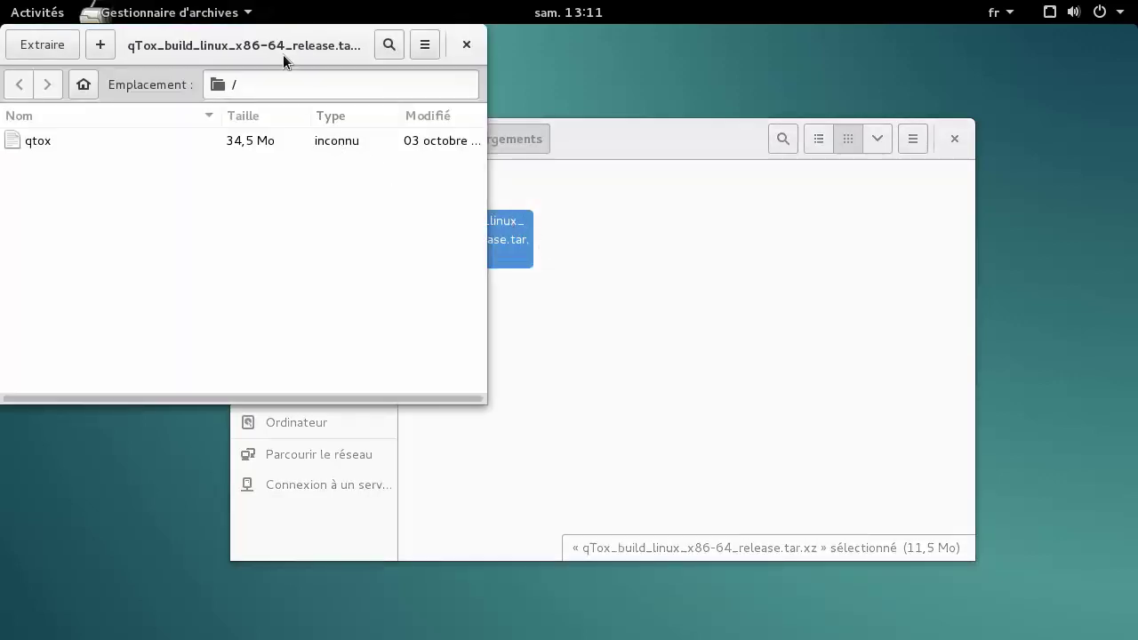
pyautogui.moveTo(283, 54); pyautogui.dragTo(386, 95)
pyautogui.click(163, 90)
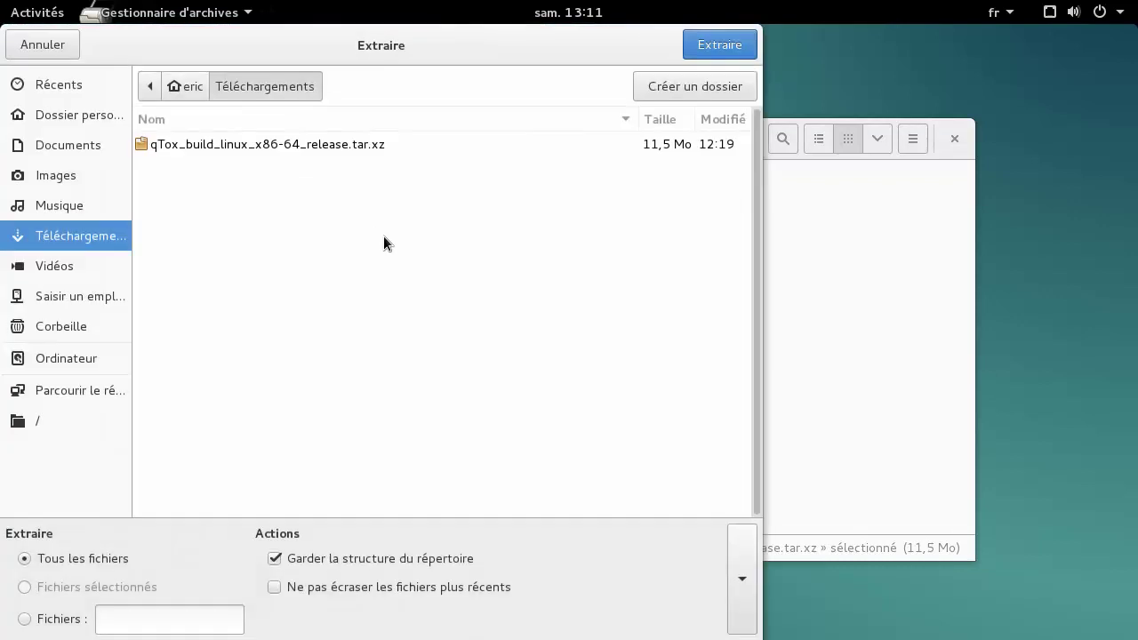
pyautogui.click(710, 50)
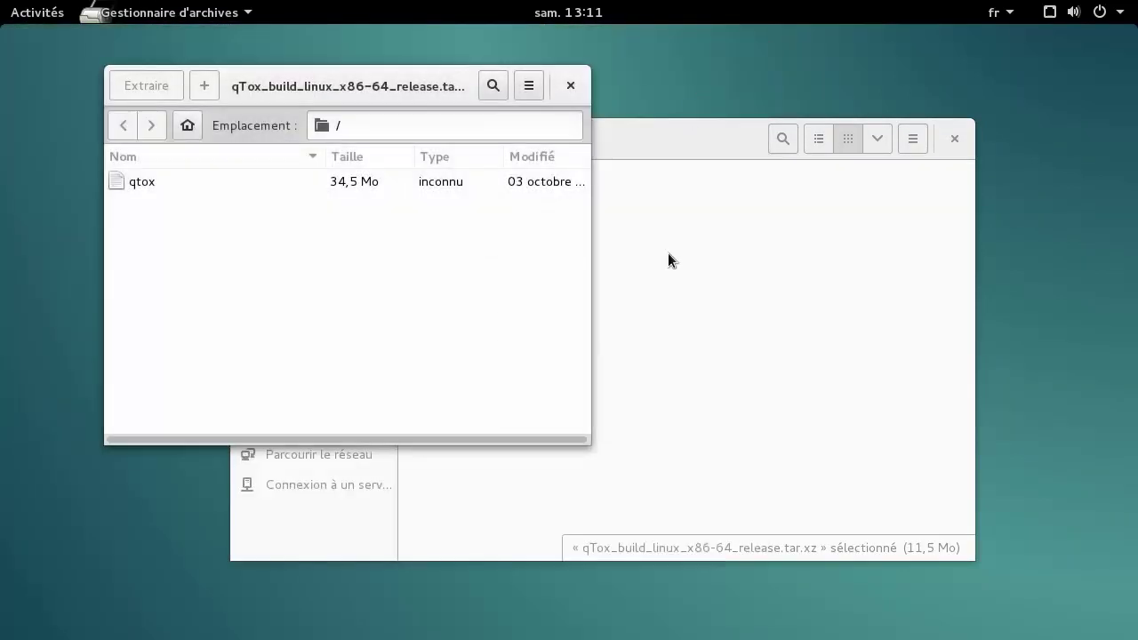
pyautogui.click(494, 297)
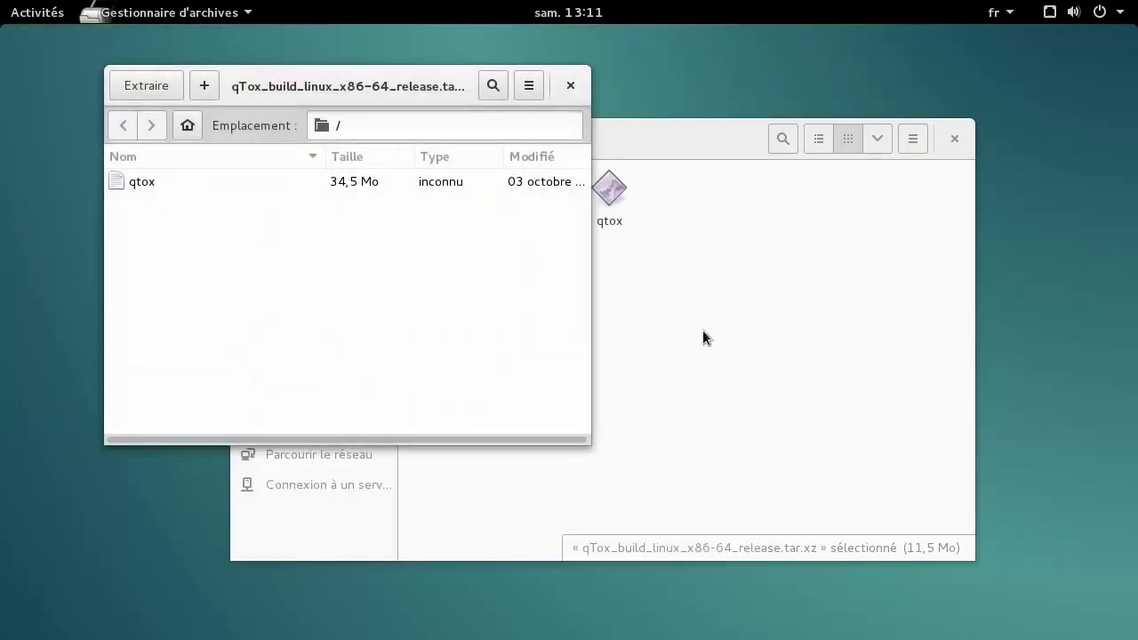
pyautogui.click(570, 86)
pyautogui.click(667, 343)
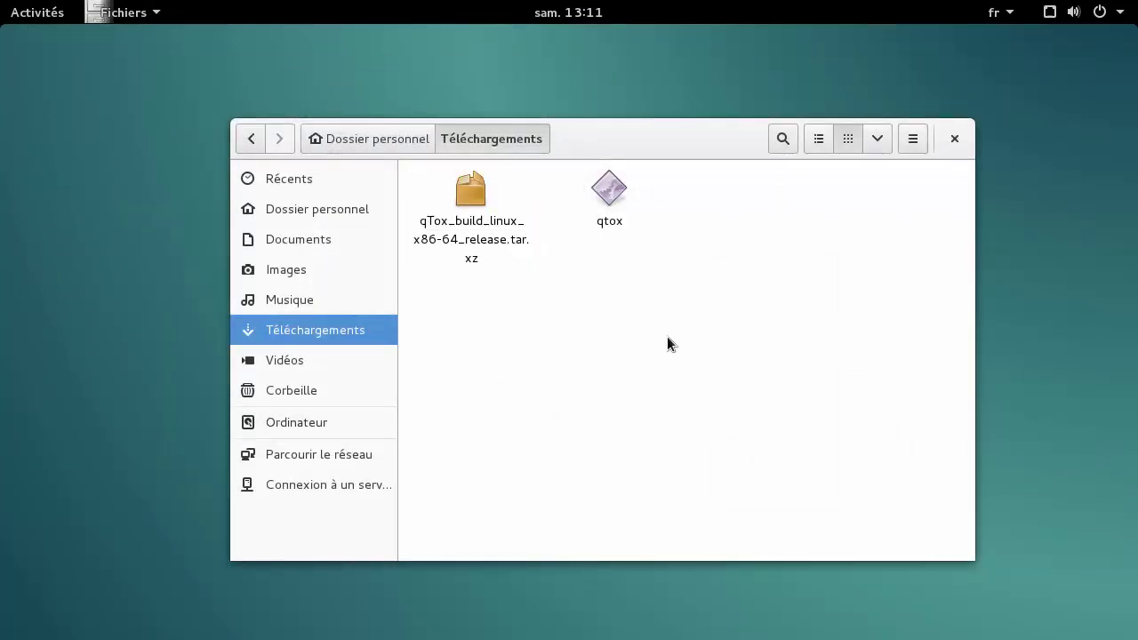
# Launch the extracted qtox program and create a new profile with a username and a confirmed password.
pyautogui.click(612, 197)
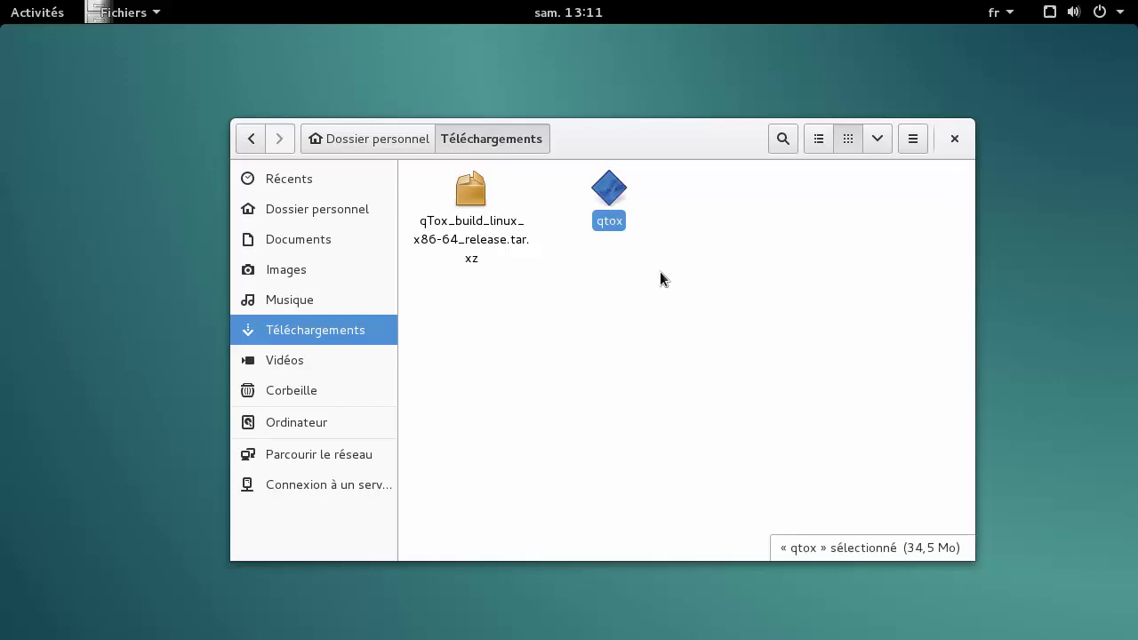
pyautogui.doubleClick(606, 205)
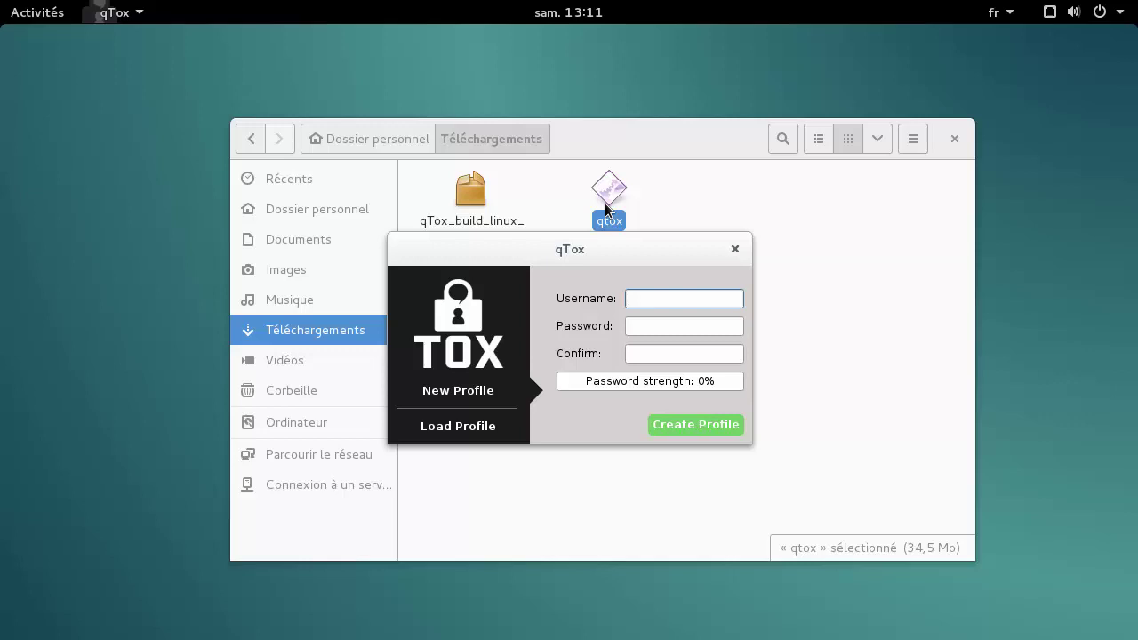
pyautogui.write('eric')
pyautogui.press('Tab')
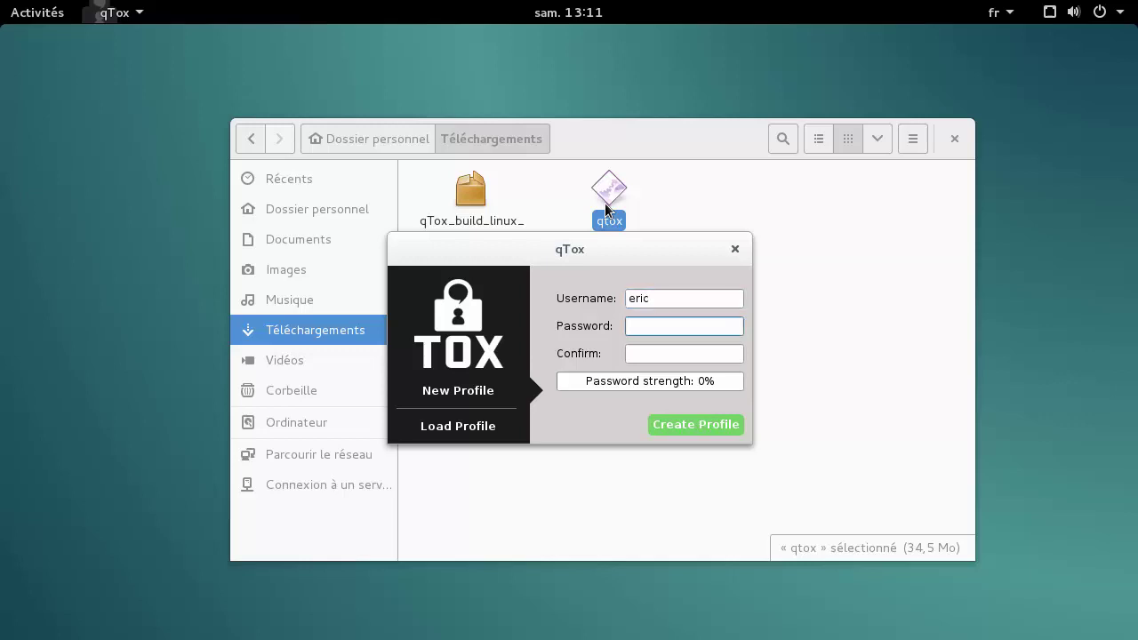
pyautogui.write('•••••••••••')
pyautogui.press('Tab')
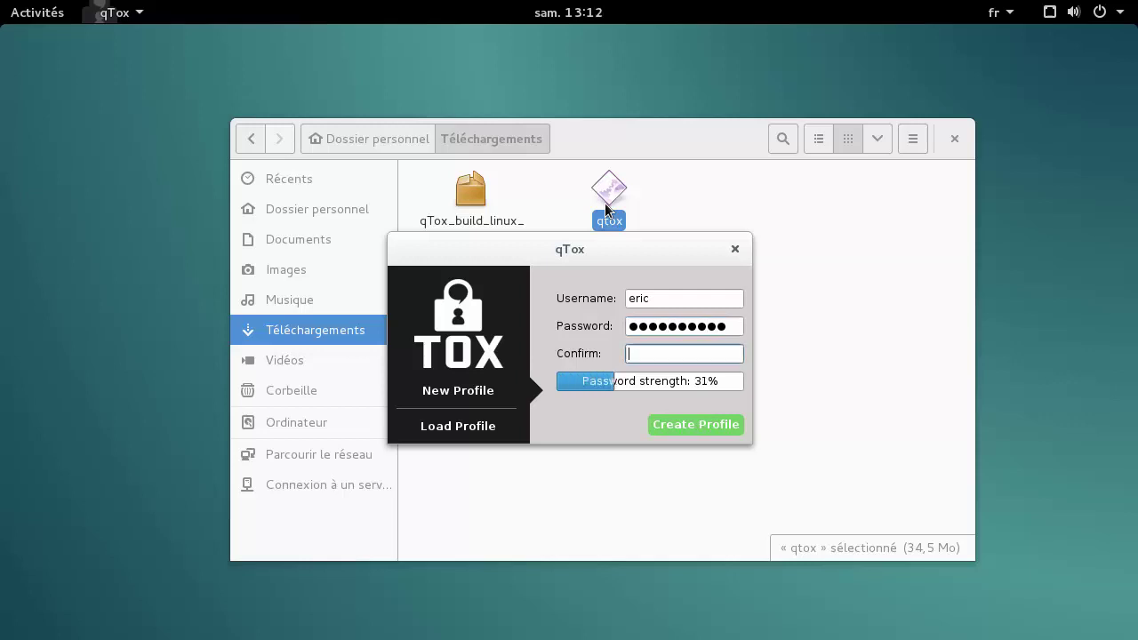
pyautogui.write('•••••••••••')
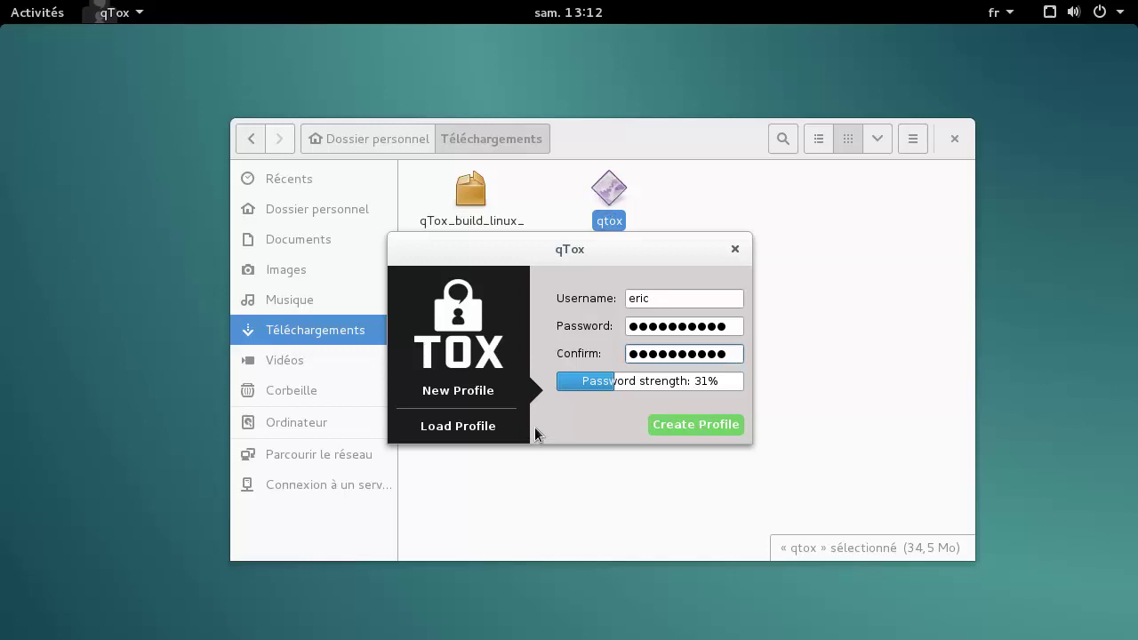
pyautogui.click(678, 427)
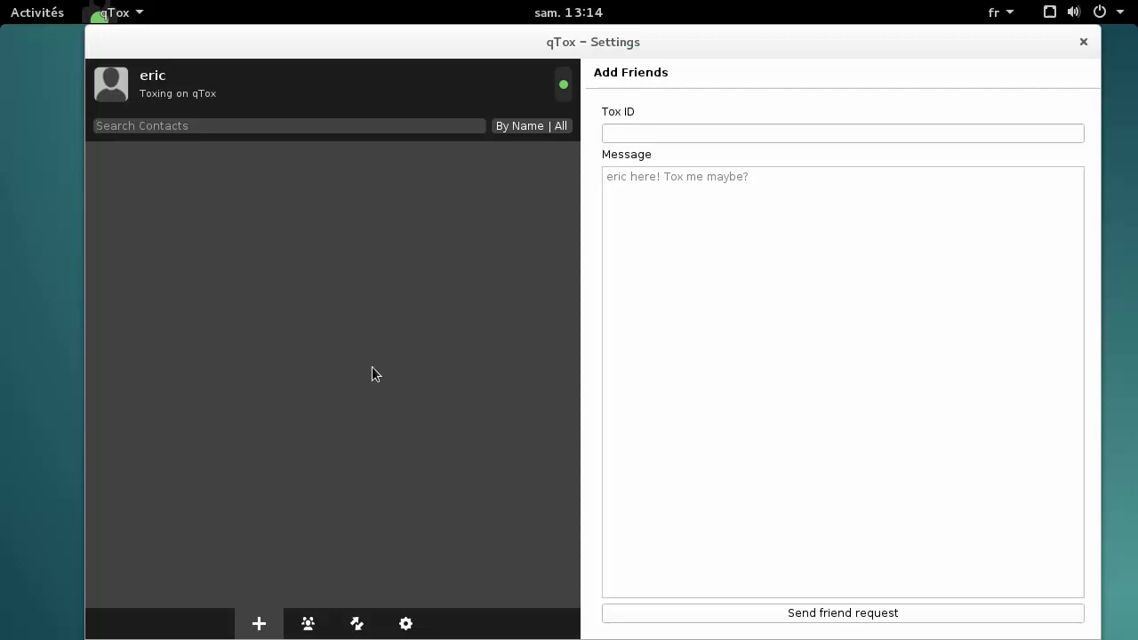
# Set the interface language to Français in the general settings.
pyautogui.click(411, 625)
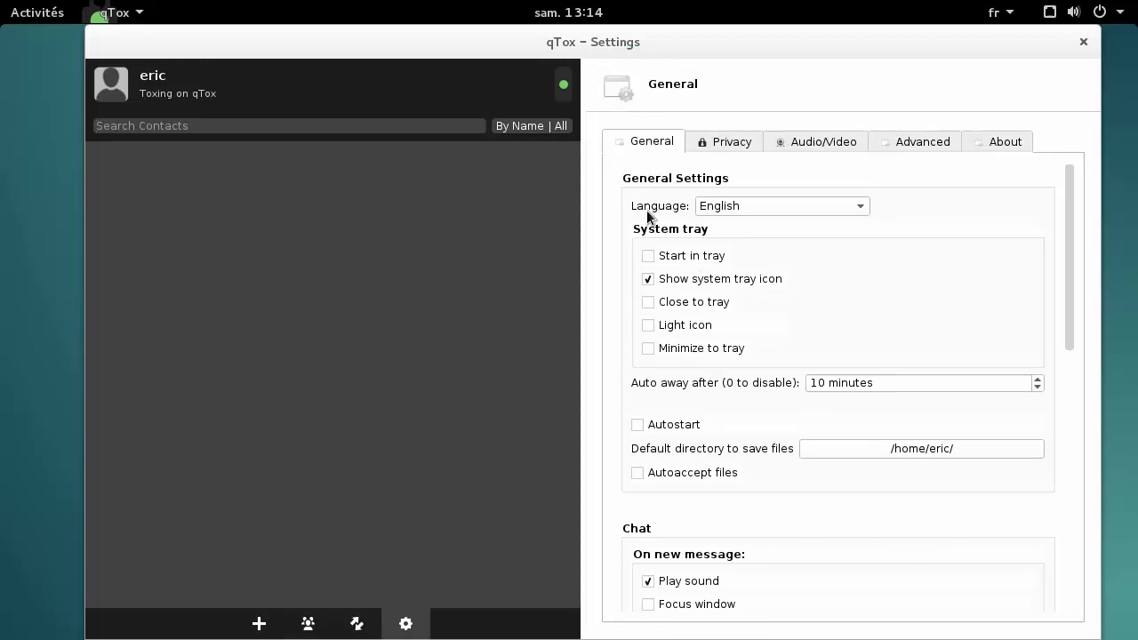
pyautogui.click(864, 206)
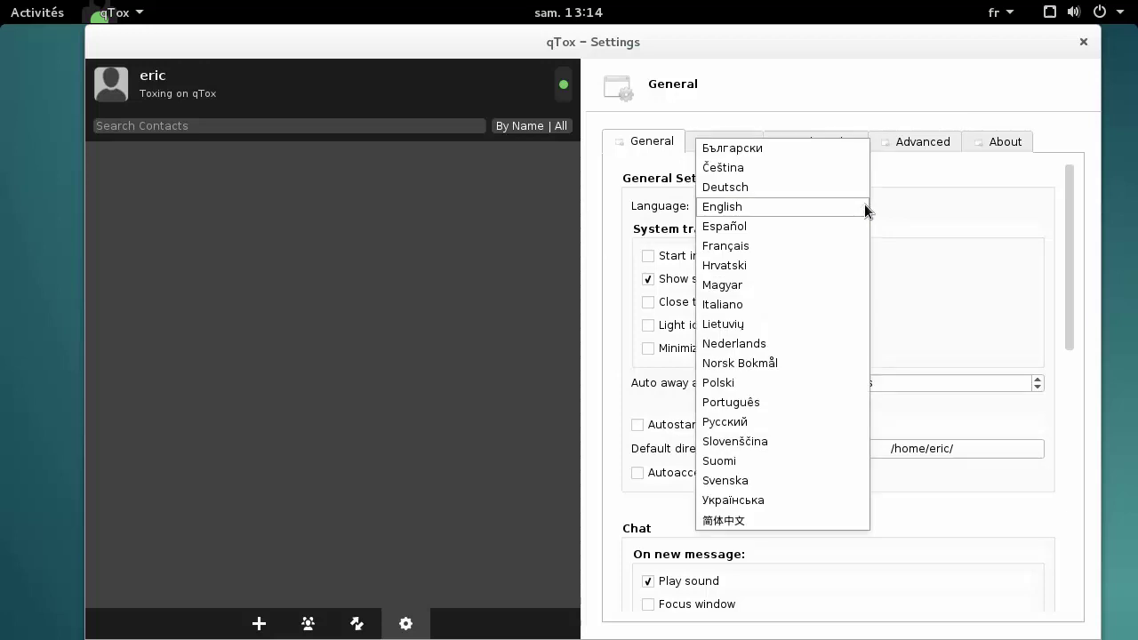
pyautogui.click(788, 247)
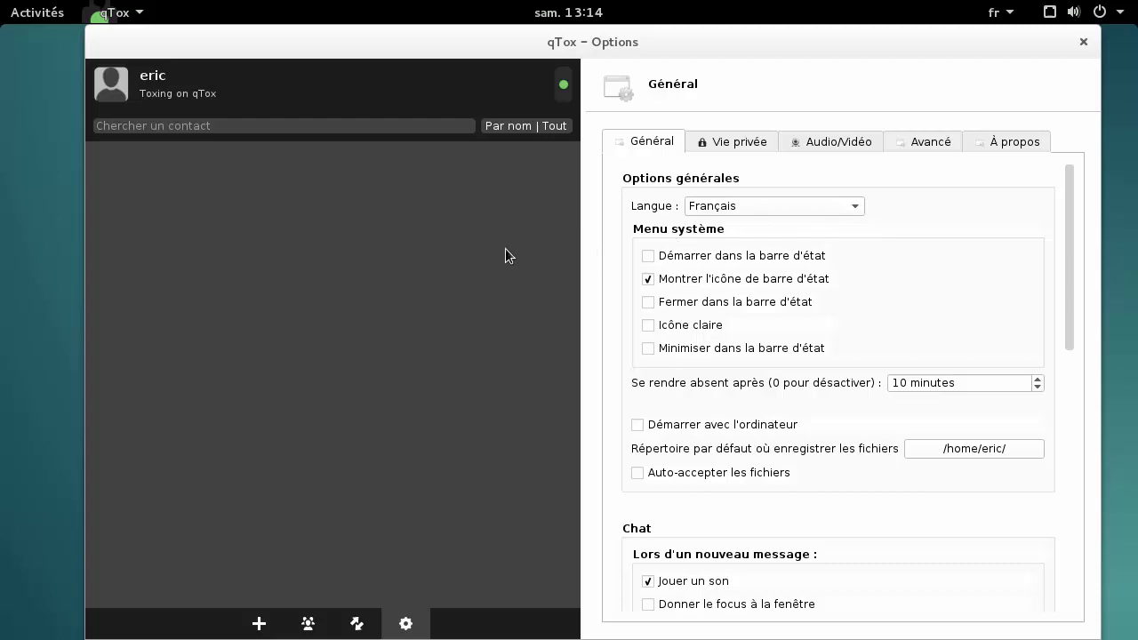
# Open the user profile and replace the status message with "Bonjour !".
pyautogui.click(156, 83)
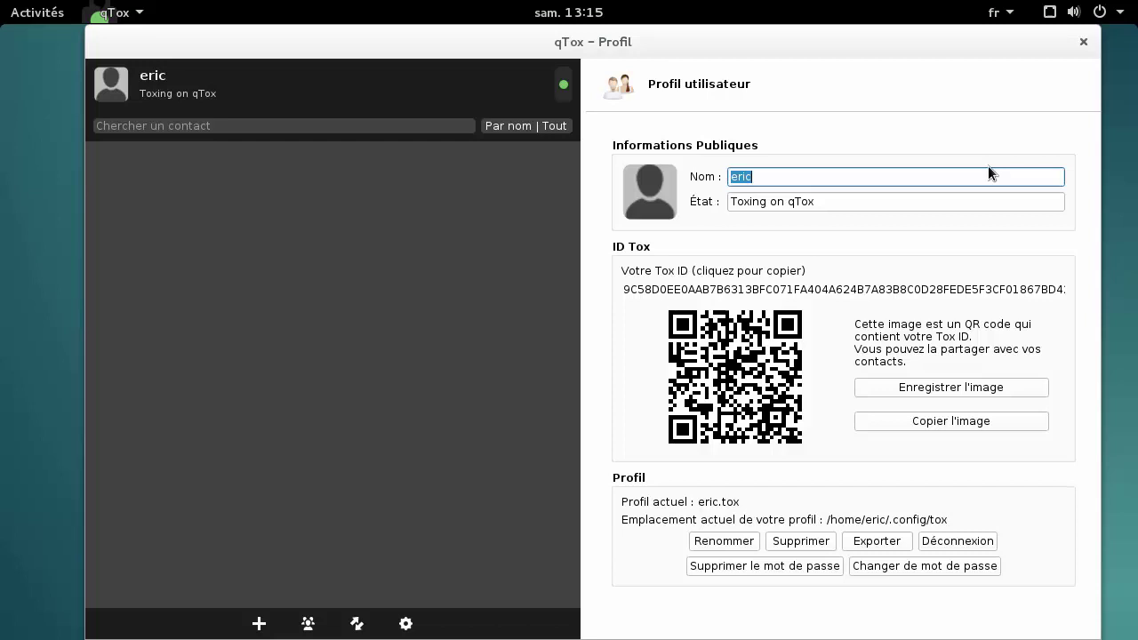
pyautogui.click(947, 179)
pyautogui.click(881, 199)
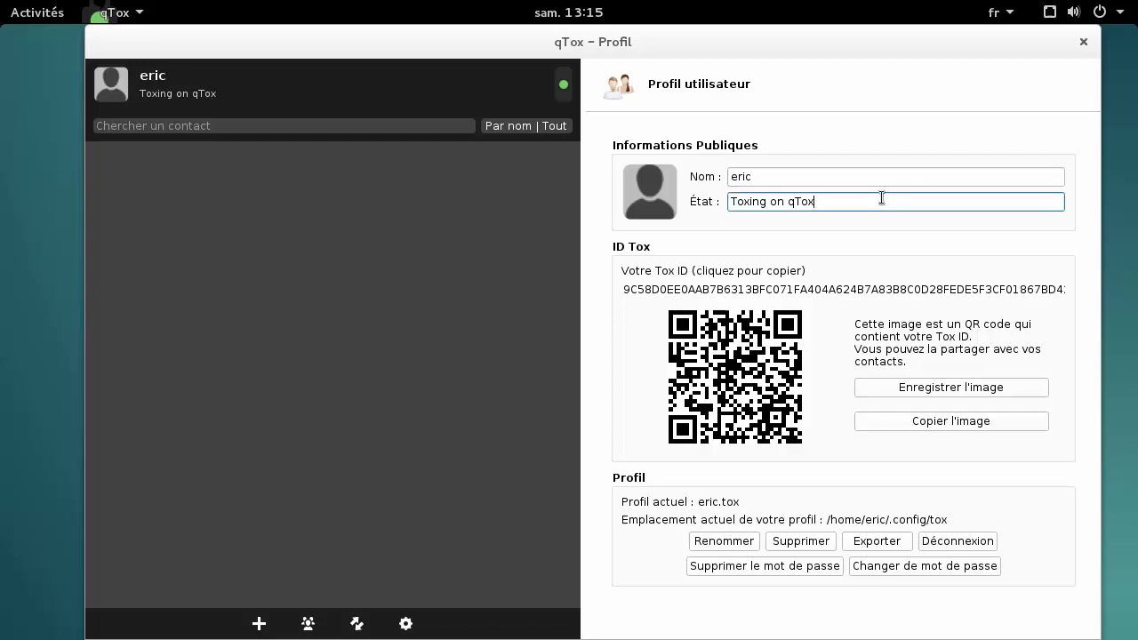
pyautogui.moveTo(881, 199); pyautogui.dragTo(716, 217)
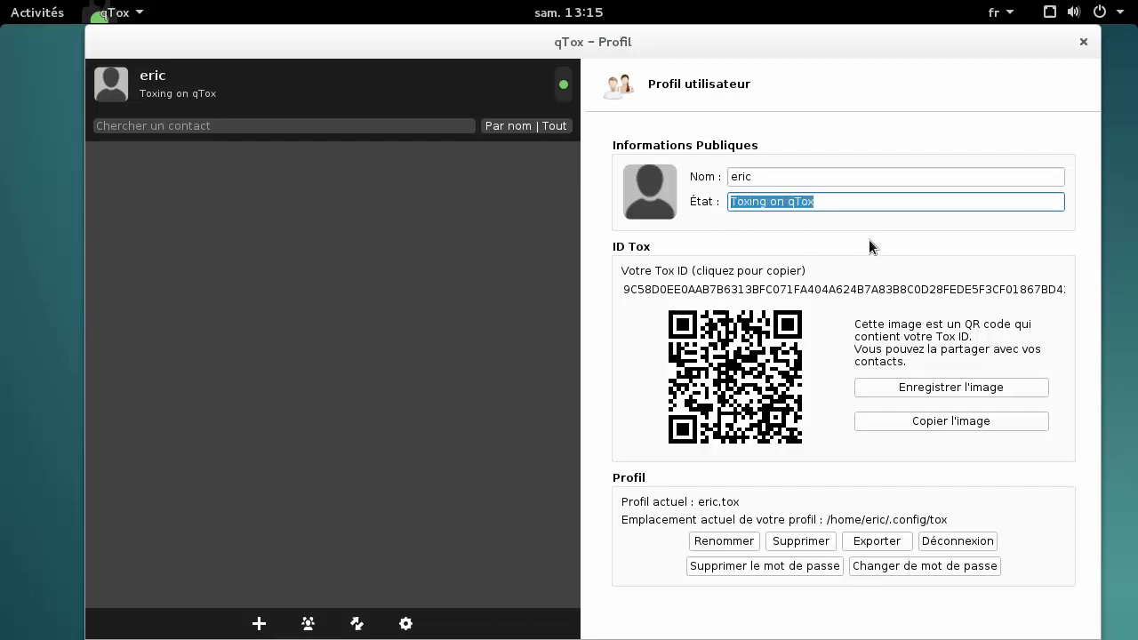
pyautogui.press('BackSpace')
pyautogui.write('Bonjour ')
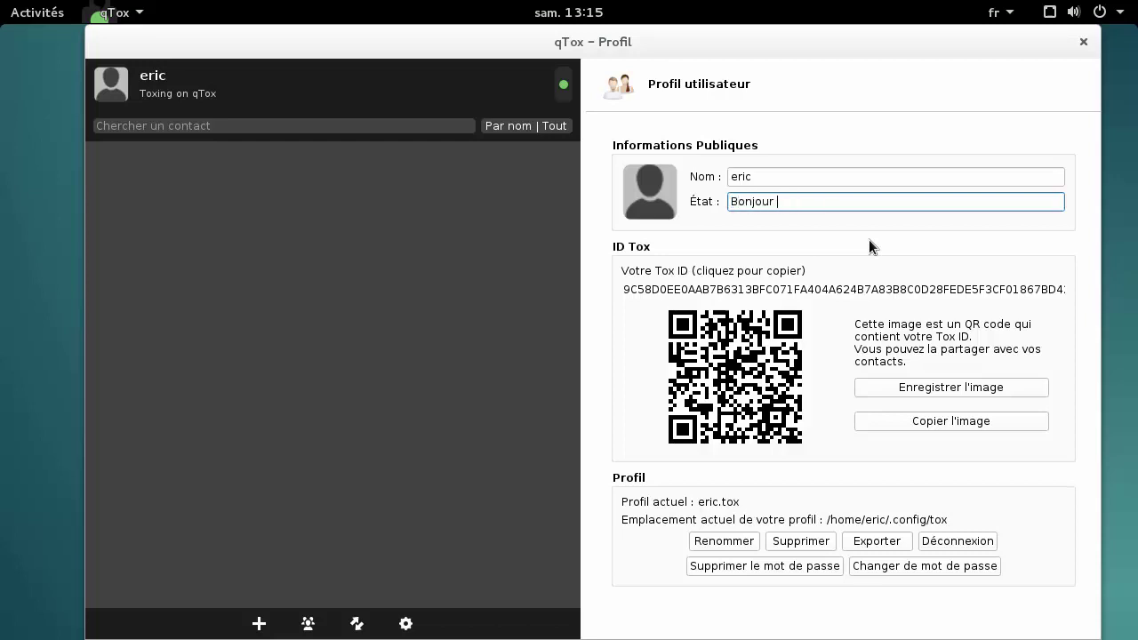
pyautogui.write('!')
# Export the profile as a .tox backup file into the Documents folder, keeping the proposed file name.
pyautogui.moveTo(827, 292)
pyautogui.click(876, 541)
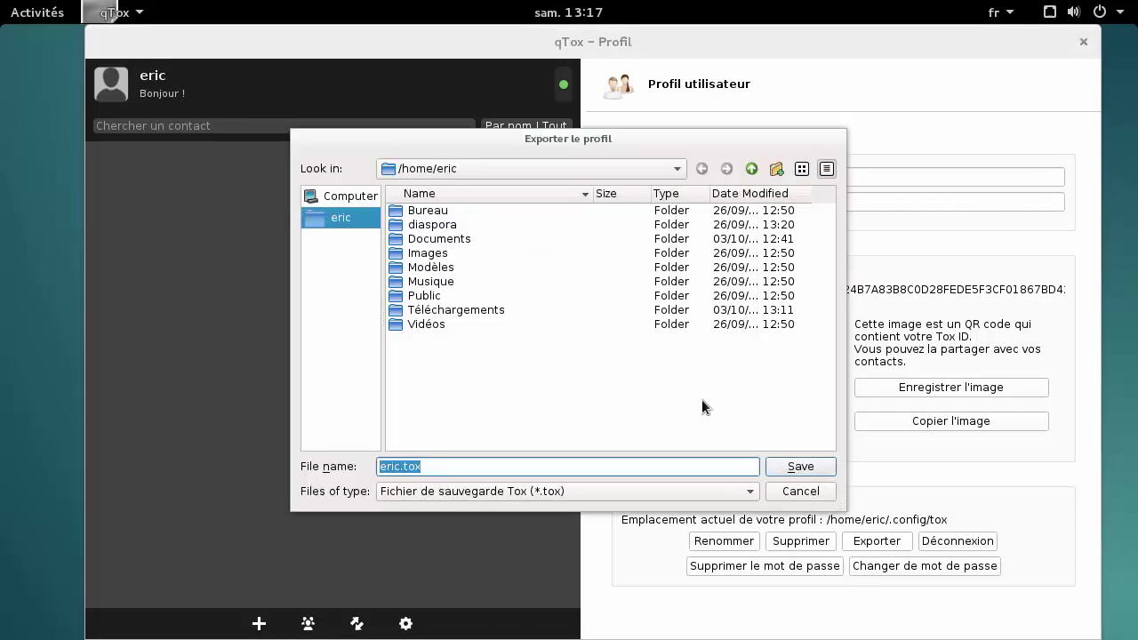
pyautogui.click(354, 197)
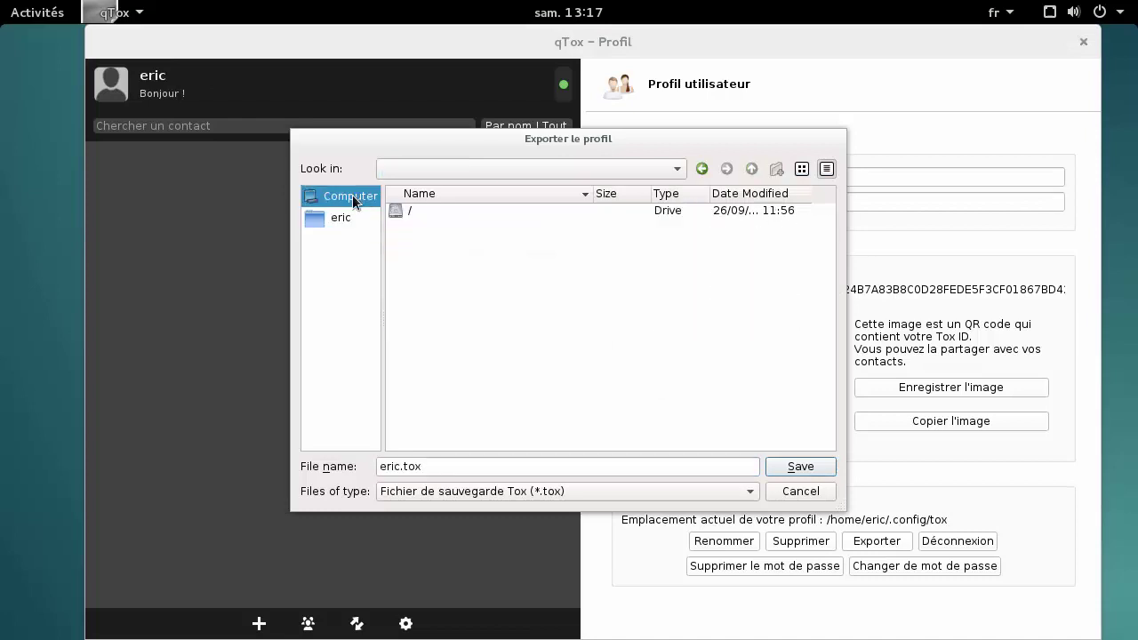
pyautogui.click(341, 217)
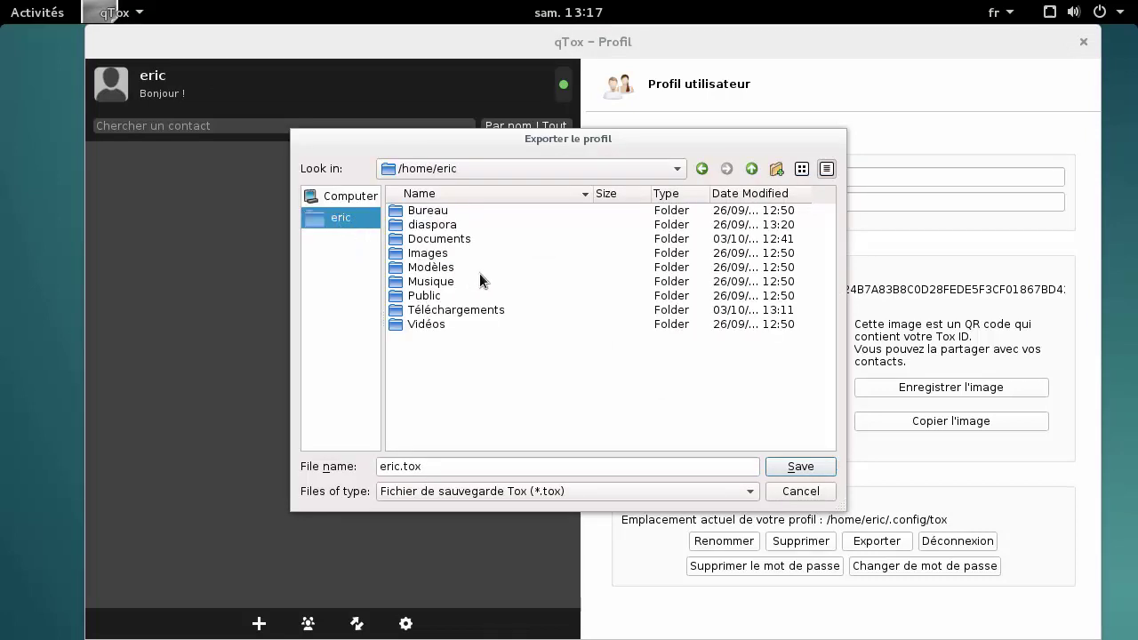
pyautogui.doubleClick(449, 240)
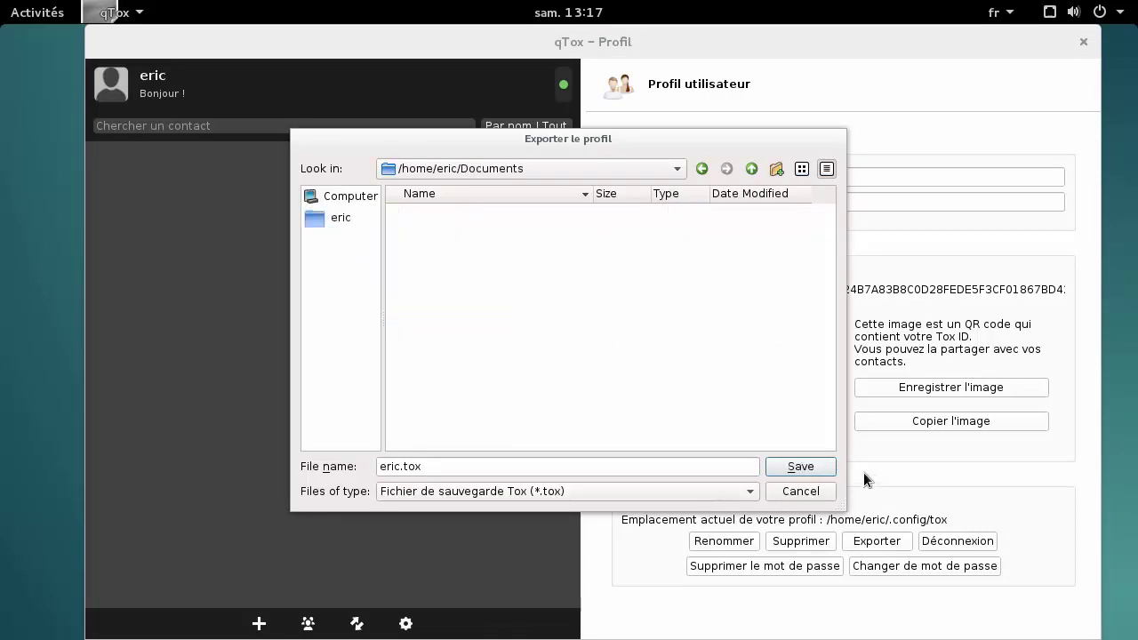
pyautogui.click(810, 469)
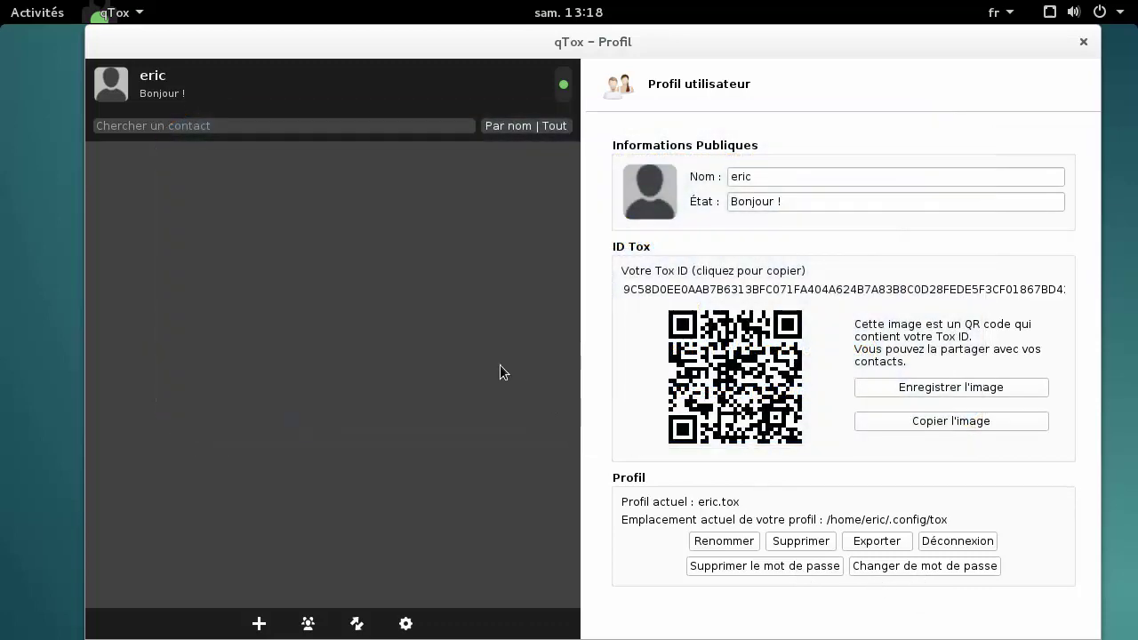
# In the general options, configure a SOCKS5 proxy with IP address 127.0.0.1 and port 9150.
pyautogui.click(405, 623)
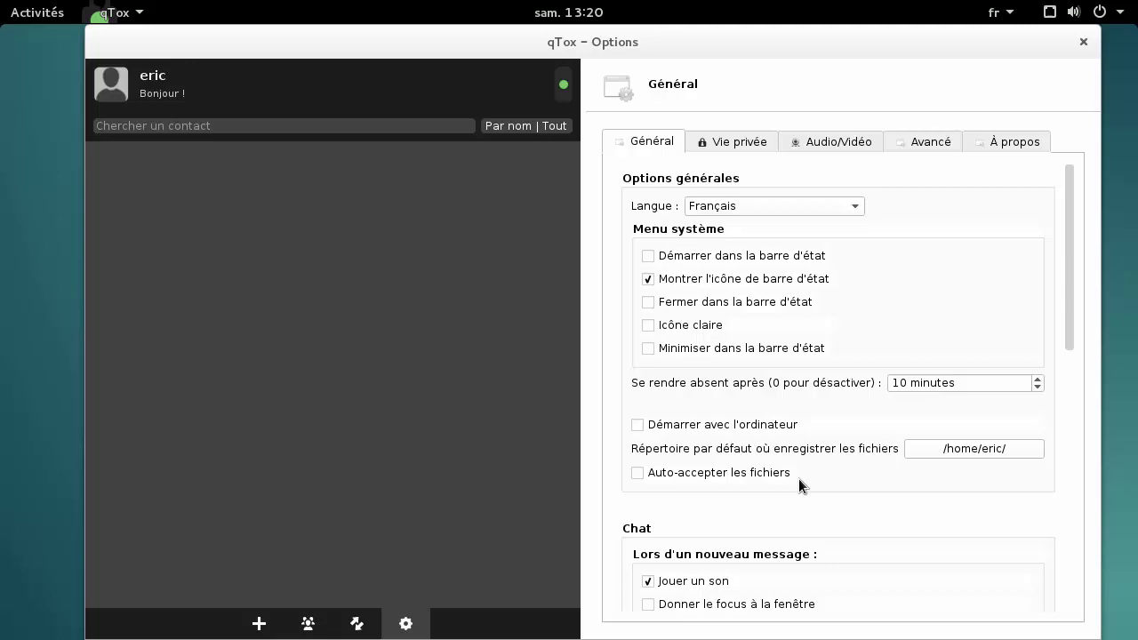
pyautogui.scroll(-7, 838, 327)
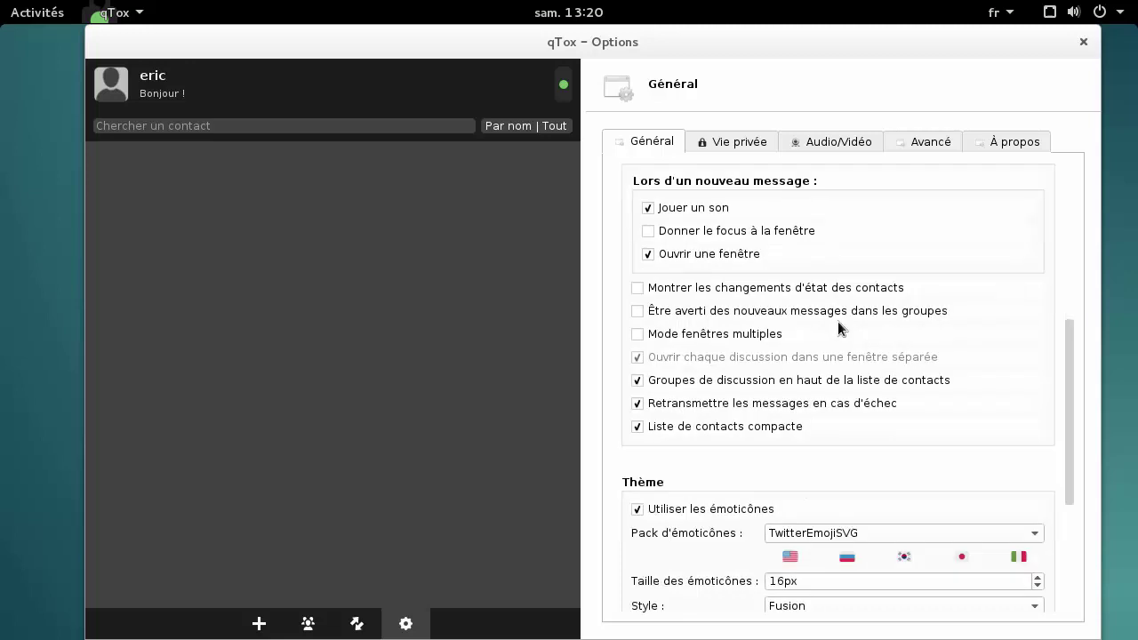
pyautogui.scroll(-3, 837, 327)
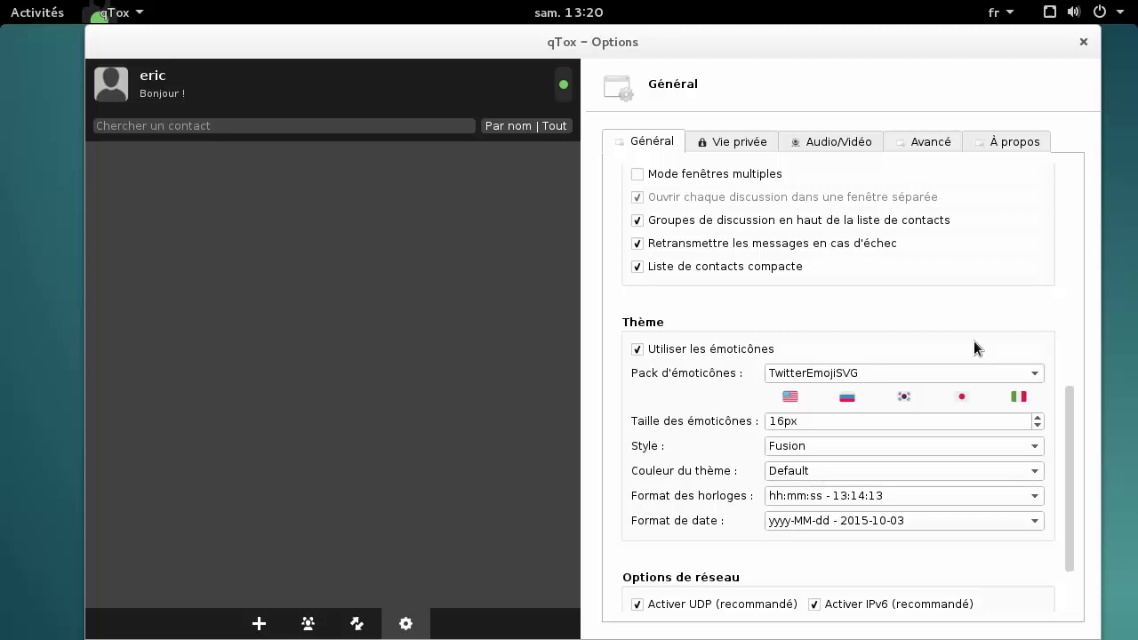
pyautogui.scroll(-2, 855, 590)
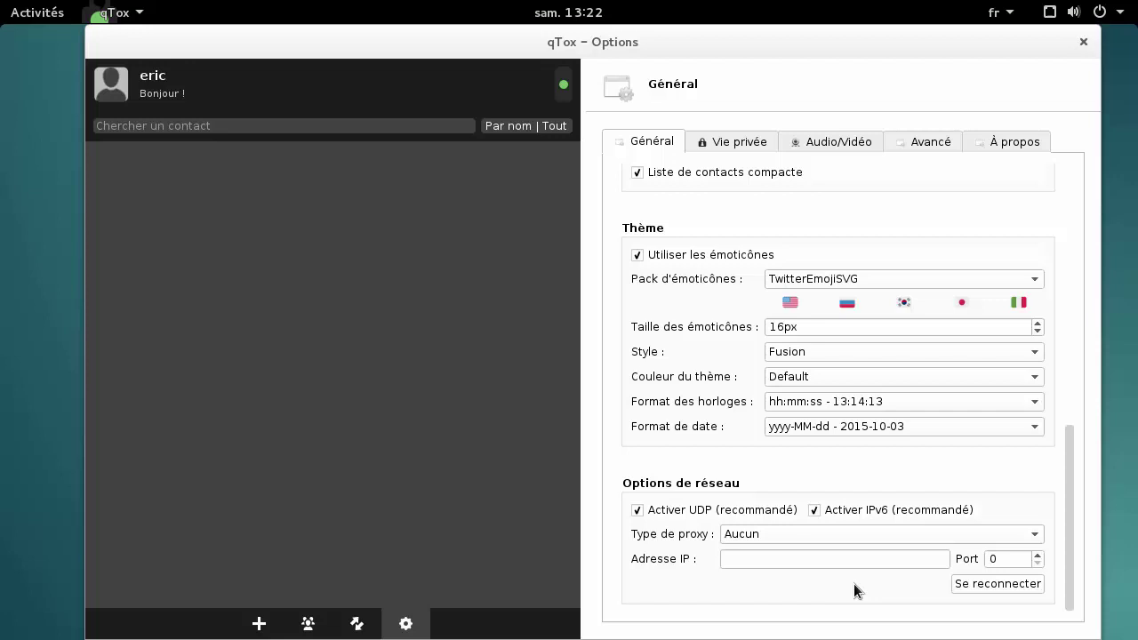
pyautogui.click(839, 536)
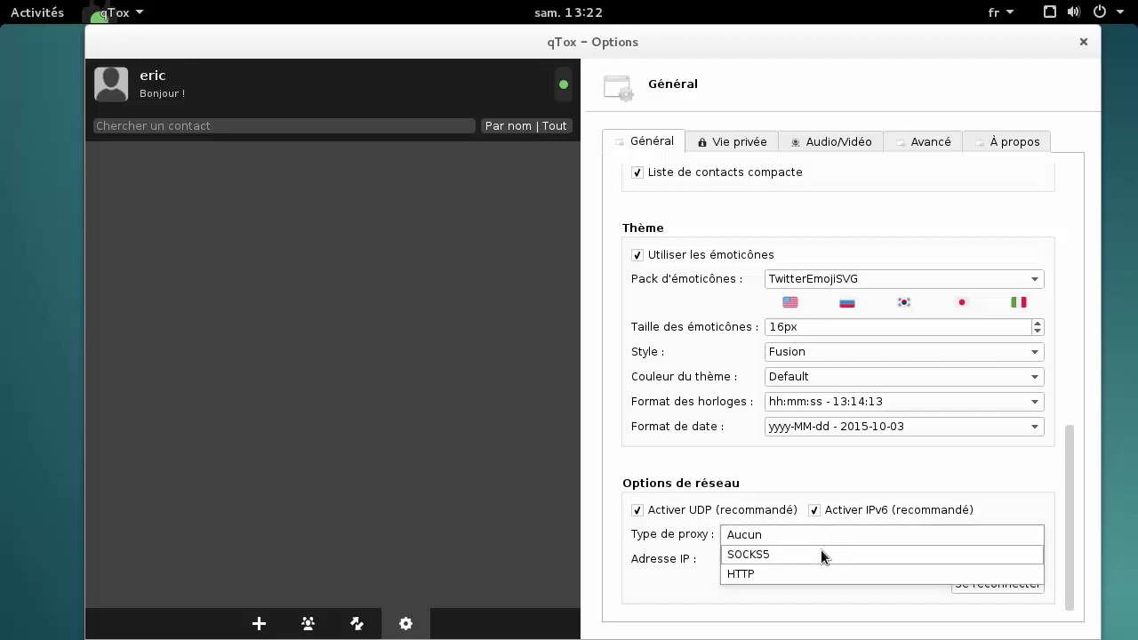
pyautogui.click(821, 549)
pyautogui.click(786, 562)
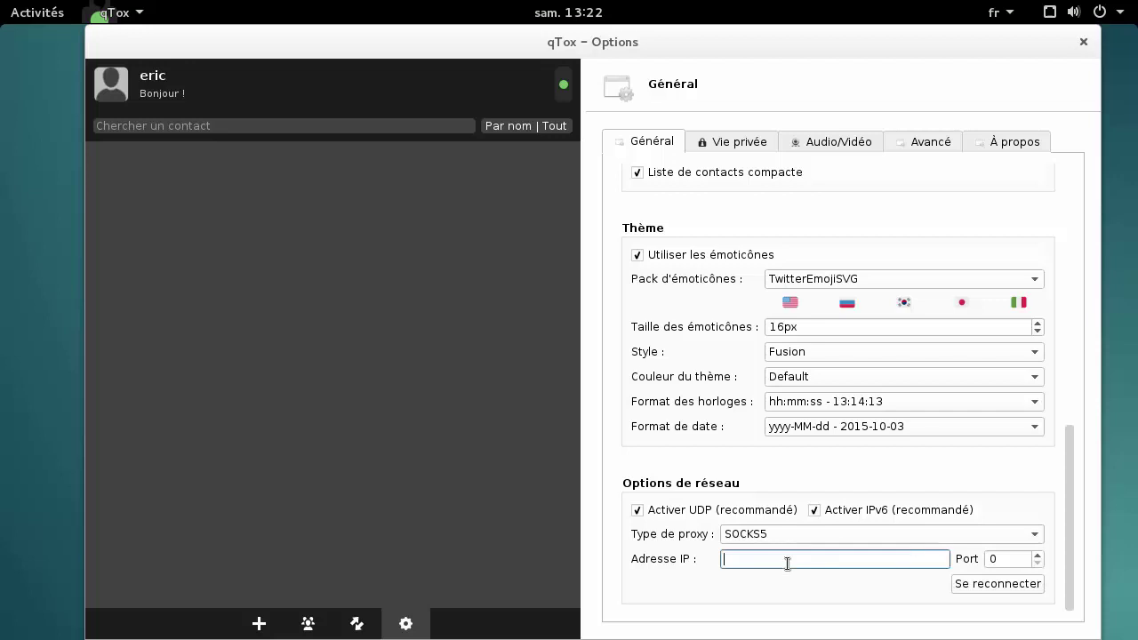
pyautogui.write('127.0.0.1')
pyautogui.doubleClick(997, 557)
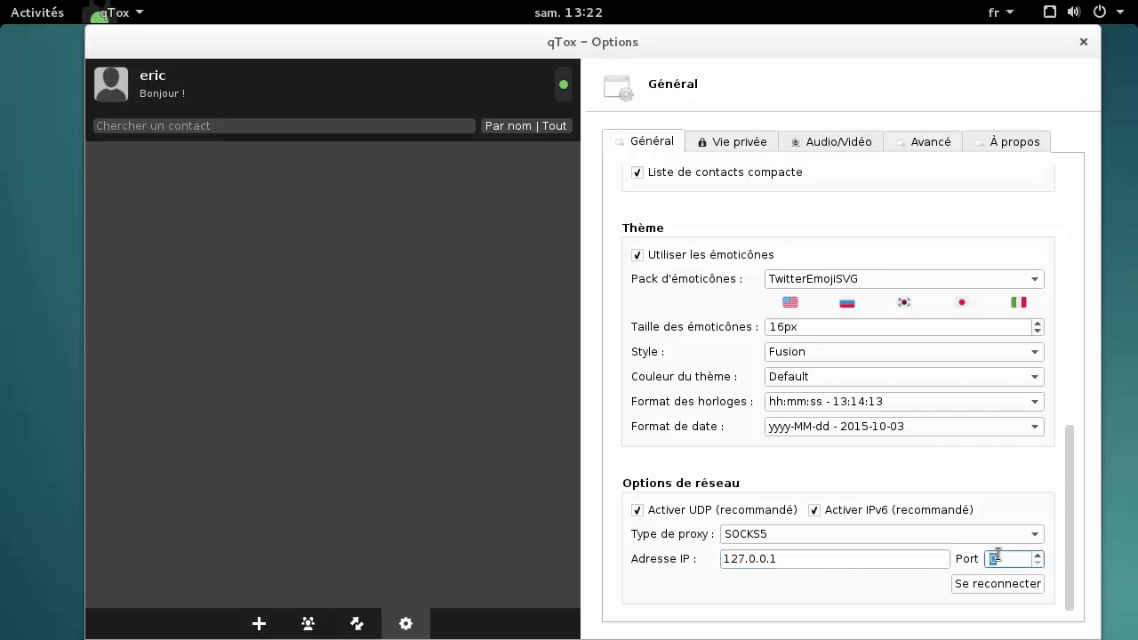
pyautogui.write('9150')
# Clear the proxy's IP address and set the proxy type to Aucun.
pyautogui.hotkey('shift', 'Tab')
pyautogui.press('BackSpace')
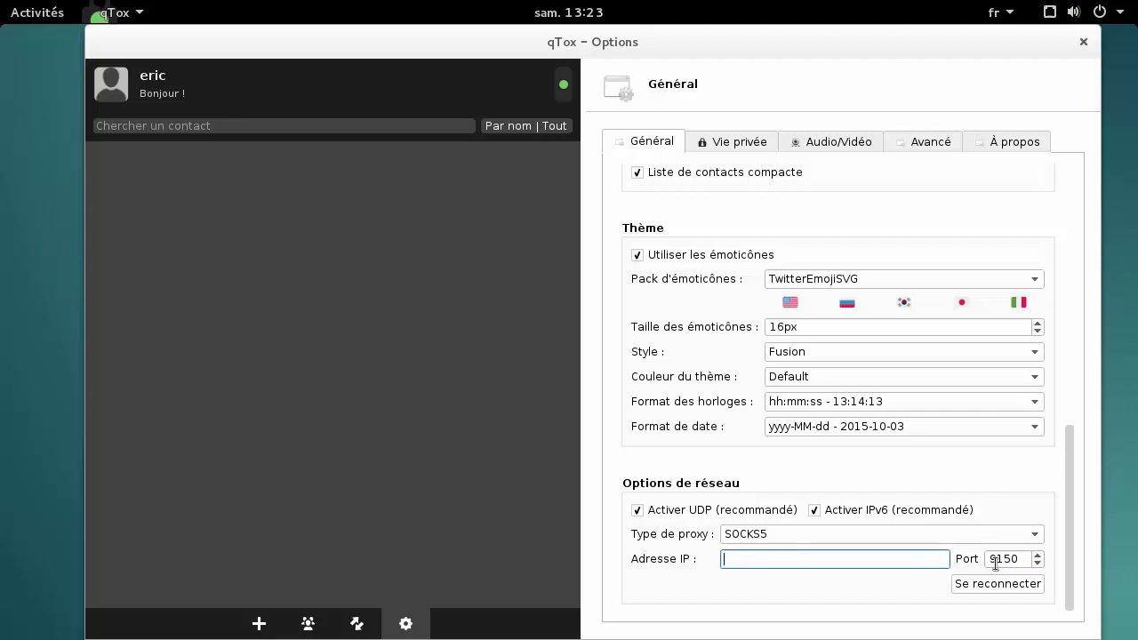
pyautogui.press('Tab')
pyautogui.click(776, 536)
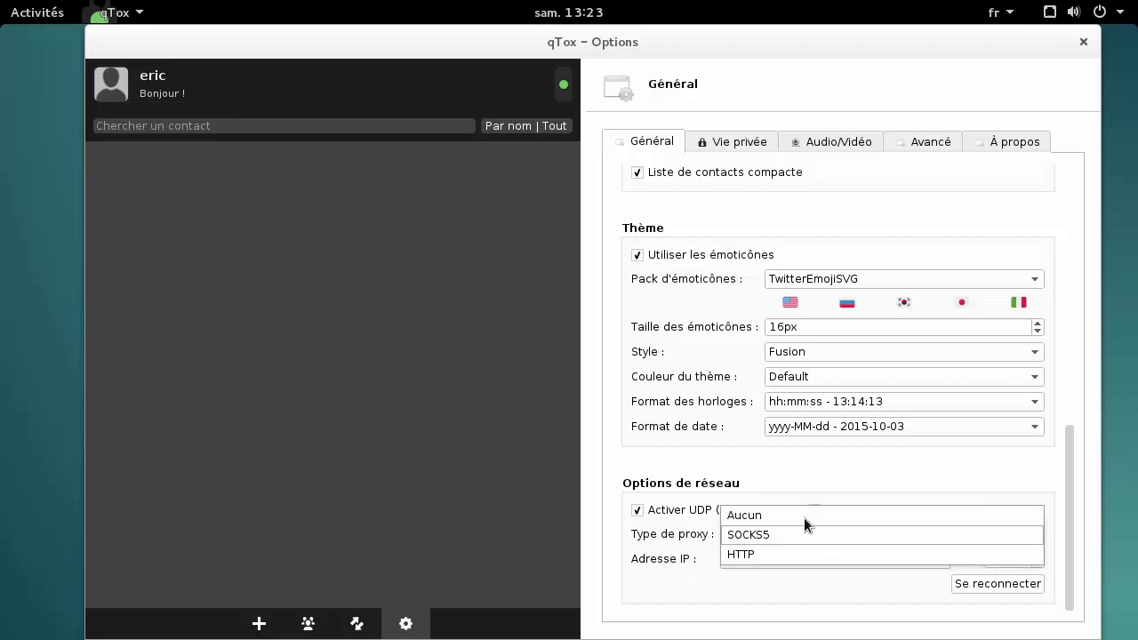
pyautogui.click(804, 517)
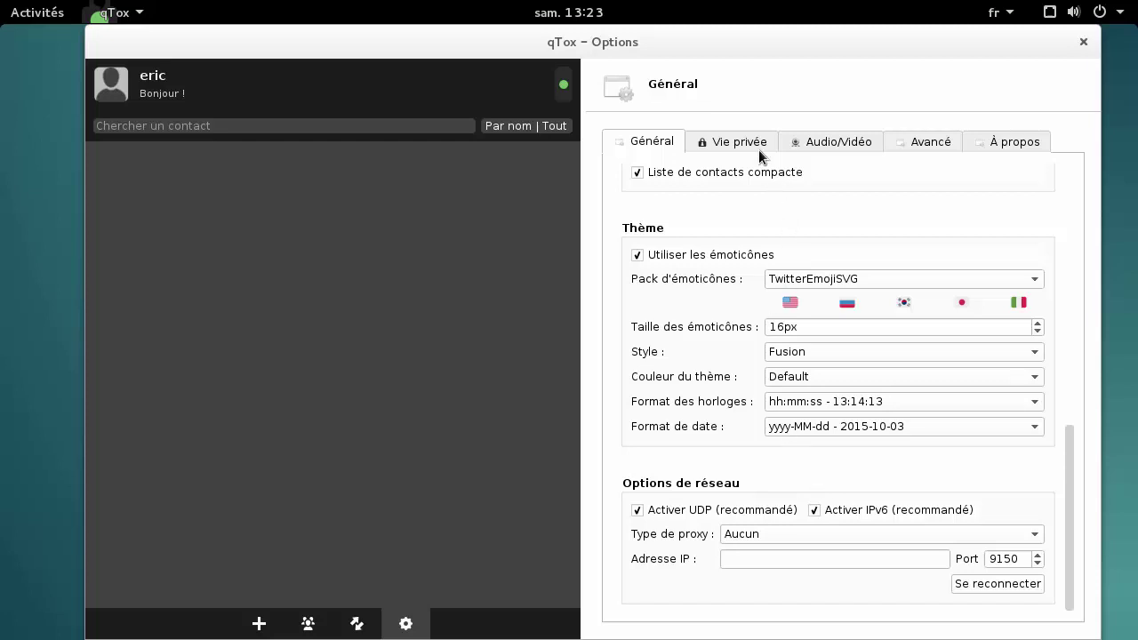
# Examine the privacy, audio/video and advanced settings, and return to the general options.
pyautogui.click(731, 146)
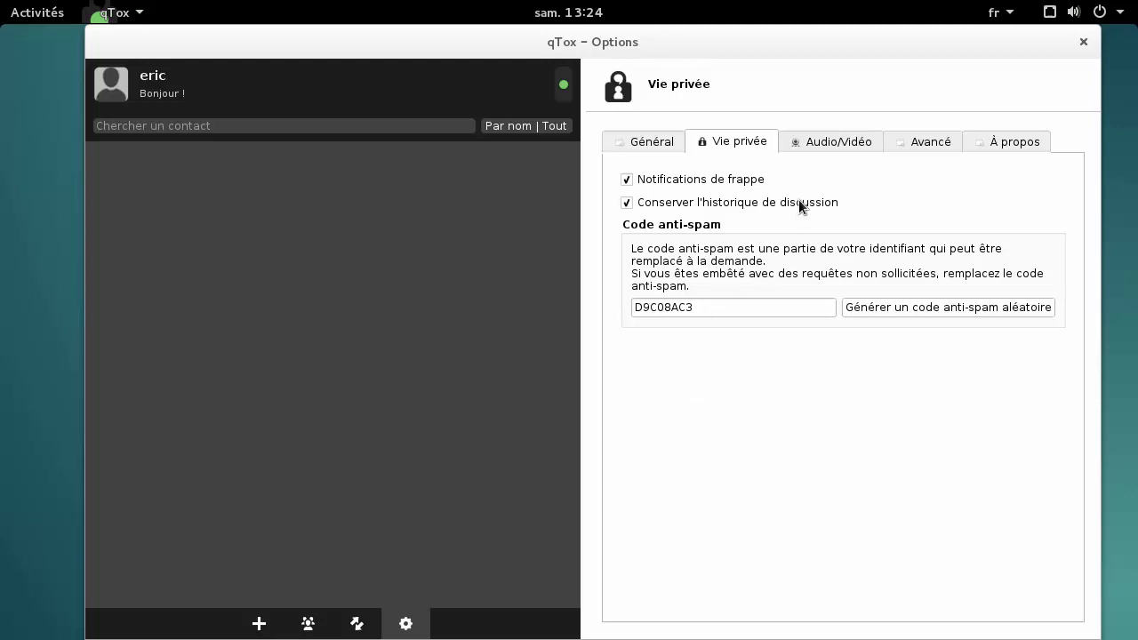
pyautogui.click(627, 205)
pyautogui.click(675, 314)
pyautogui.click(838, 141)
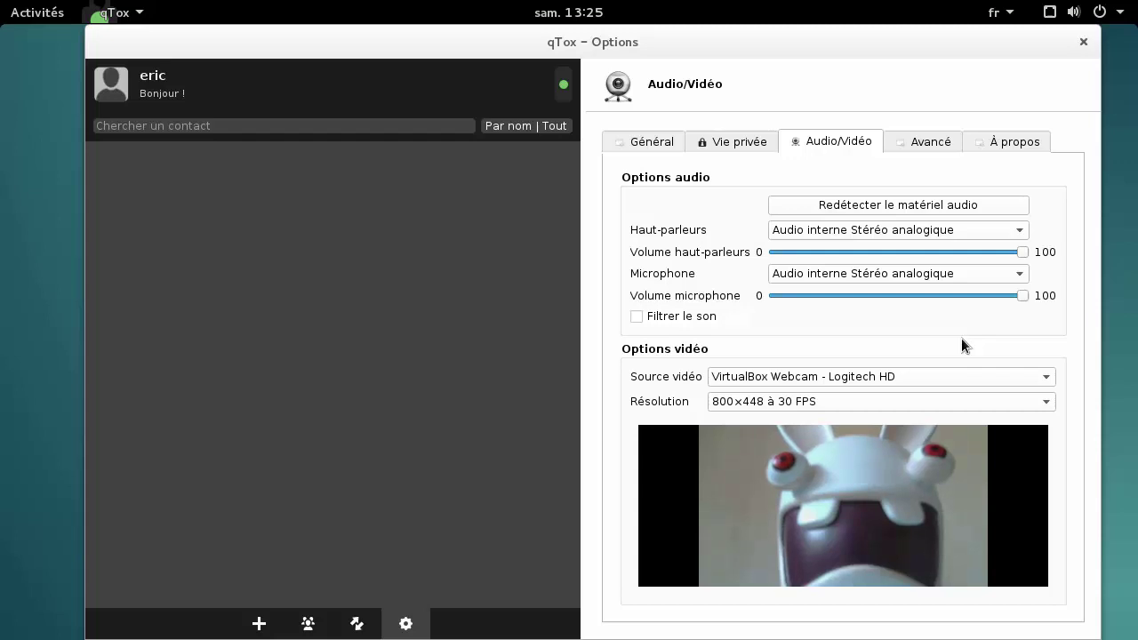
pyautogui.click(905, 146)
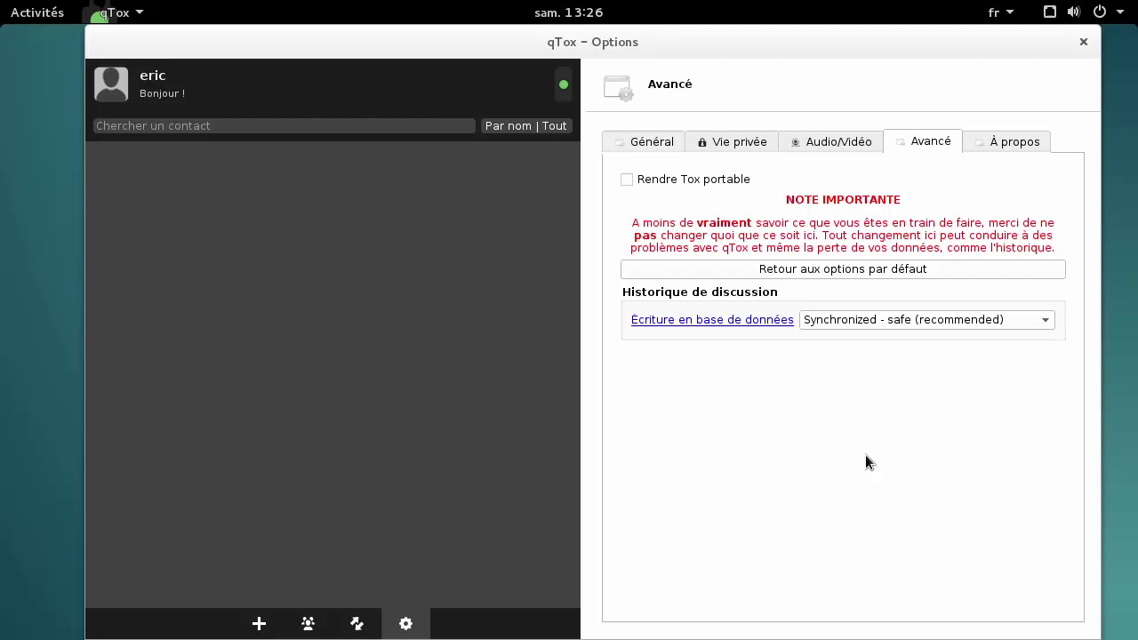
pyautogui.click(651, 142)
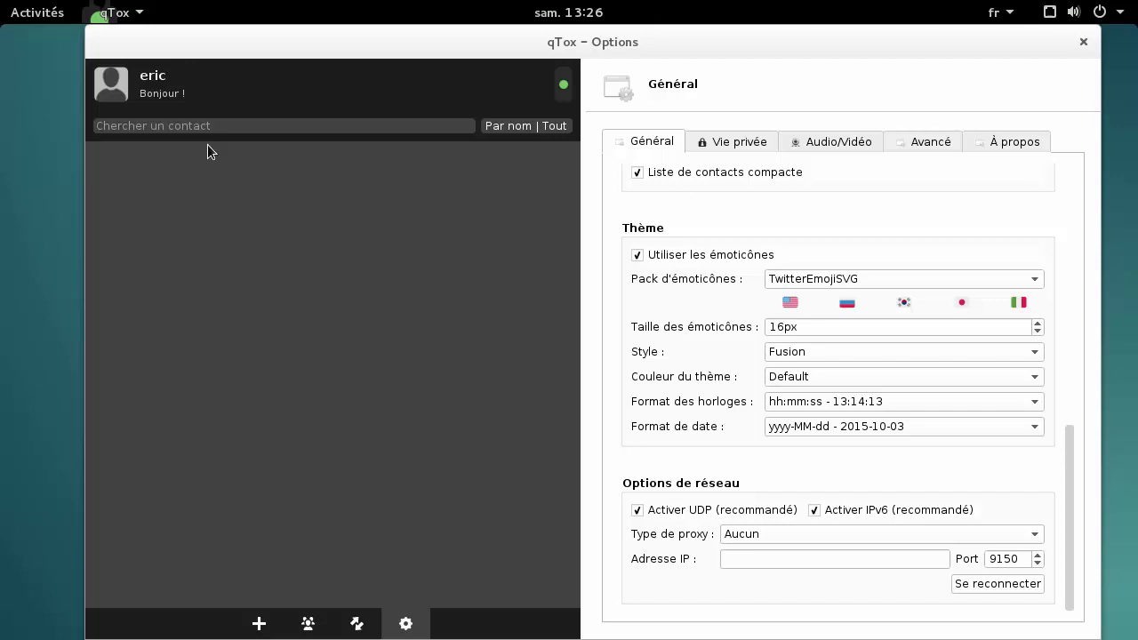
# Switch to the file manager, open the contact's ID text file from the Documents folder and copy the entire Tox ID.
pyautogui.click(44, 19)
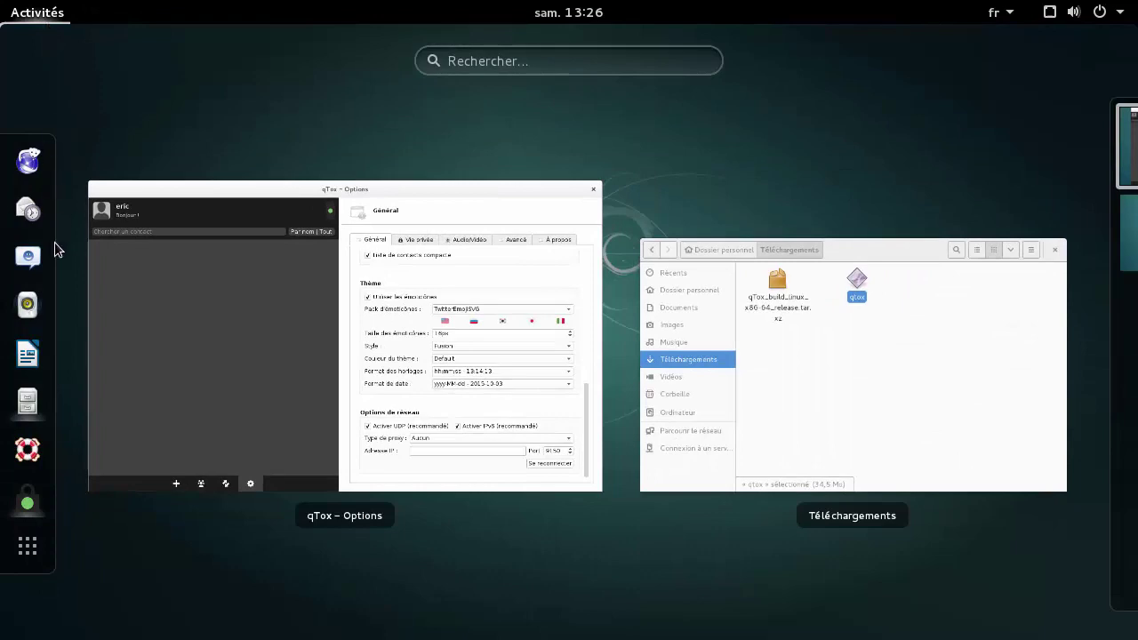
pyautogui.click(16, 405)
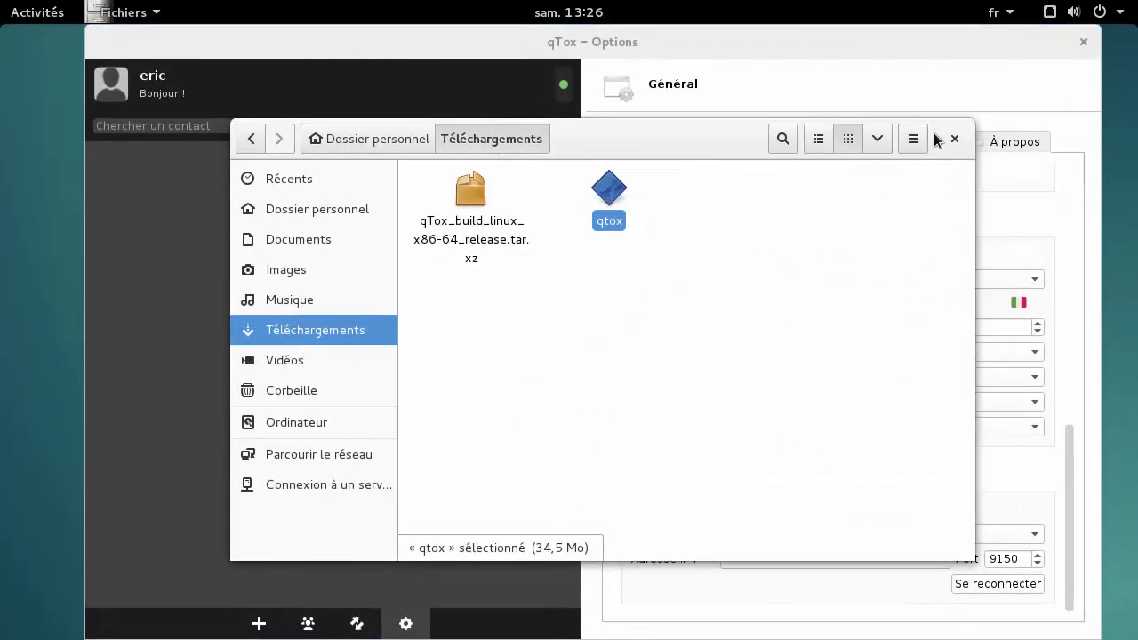
pyautogui.click(302, 242)
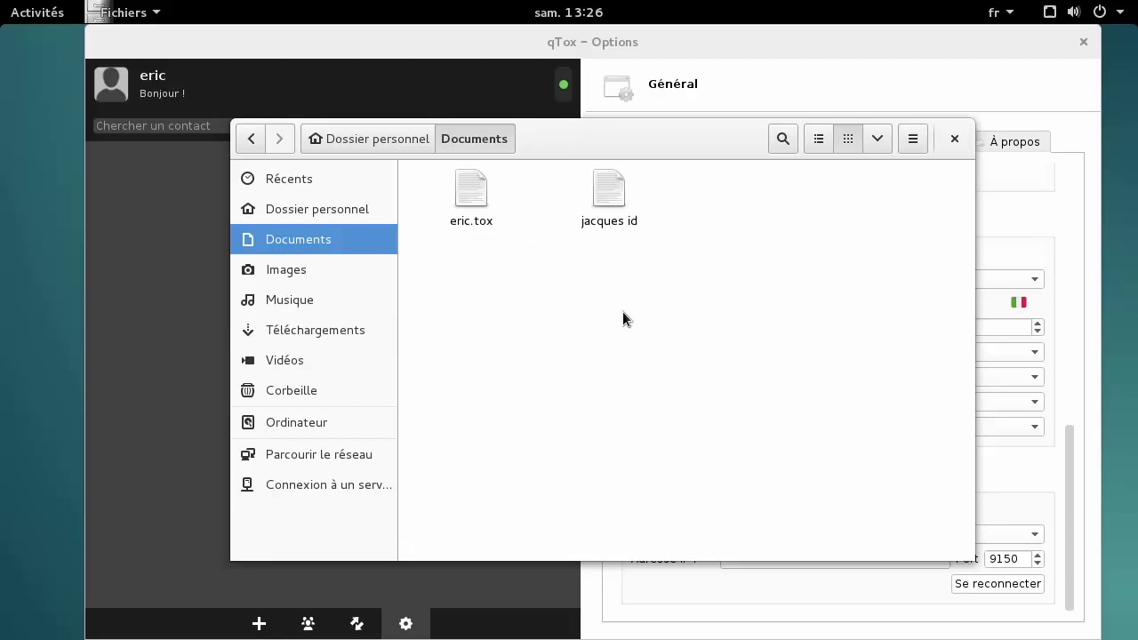
pyautogui.doubleClick(606, 196)
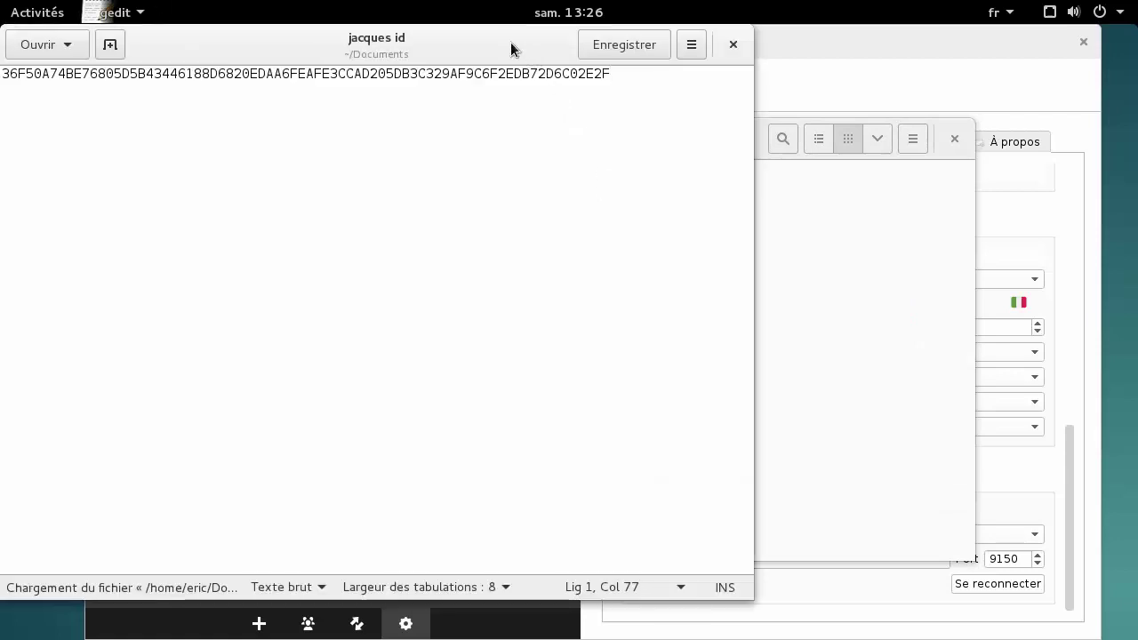
pyautogui.moveTo(511, 49); pyautogui.dragTo(696, 89)
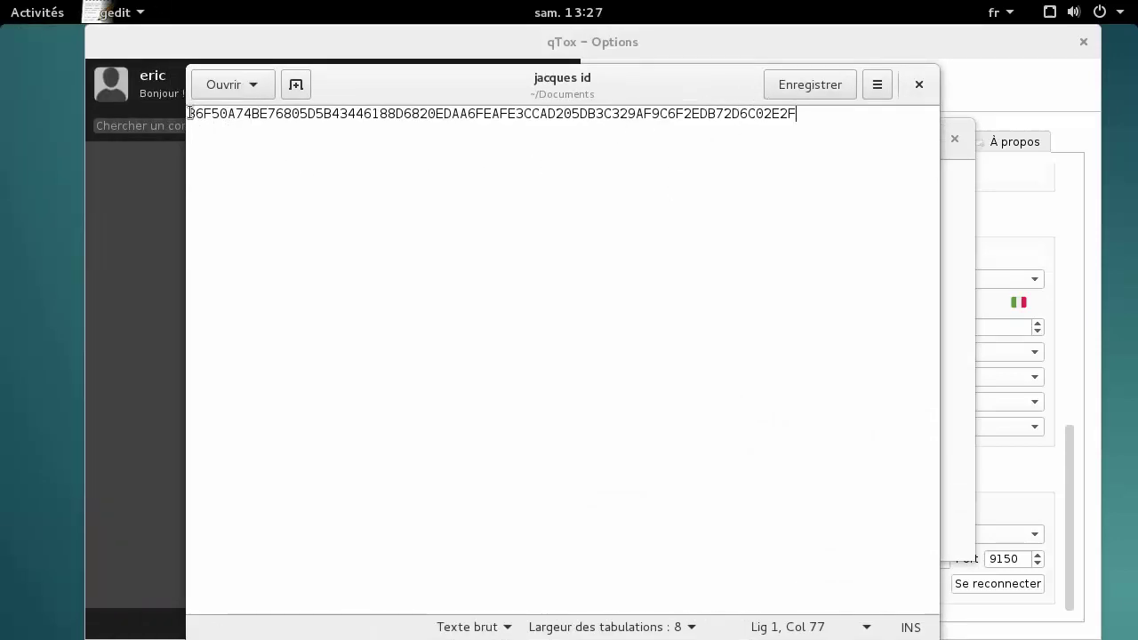
pyautogui.moveTo(186, 113); pyautogui.dragTo(800, 125)
pyautogui.rightClick(745, 110)
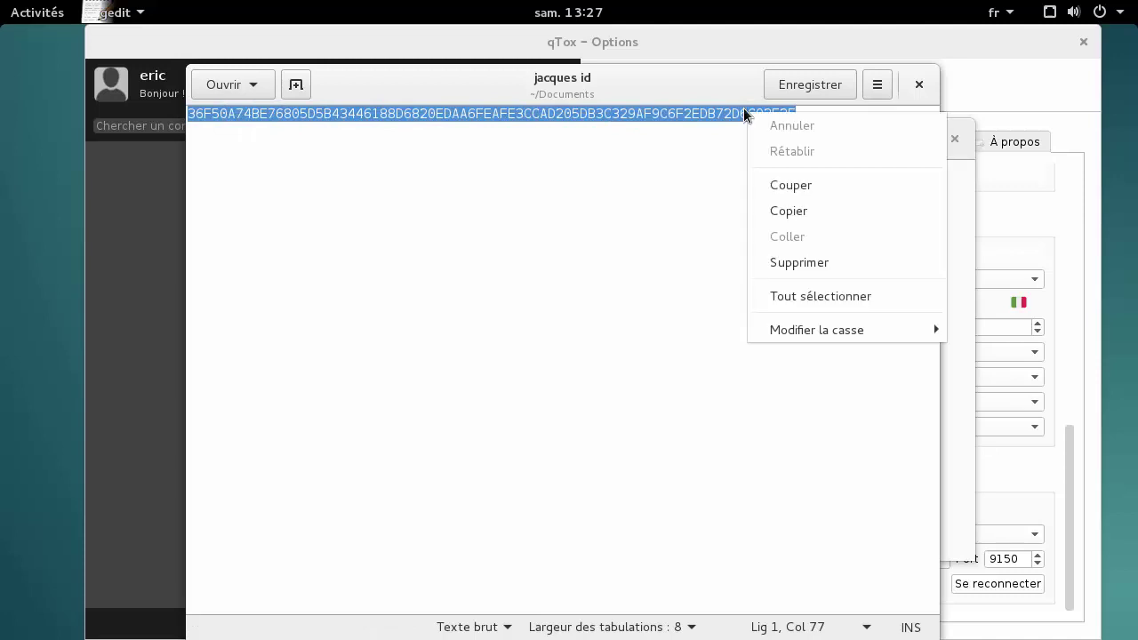
pyautogui.click(780, 213)
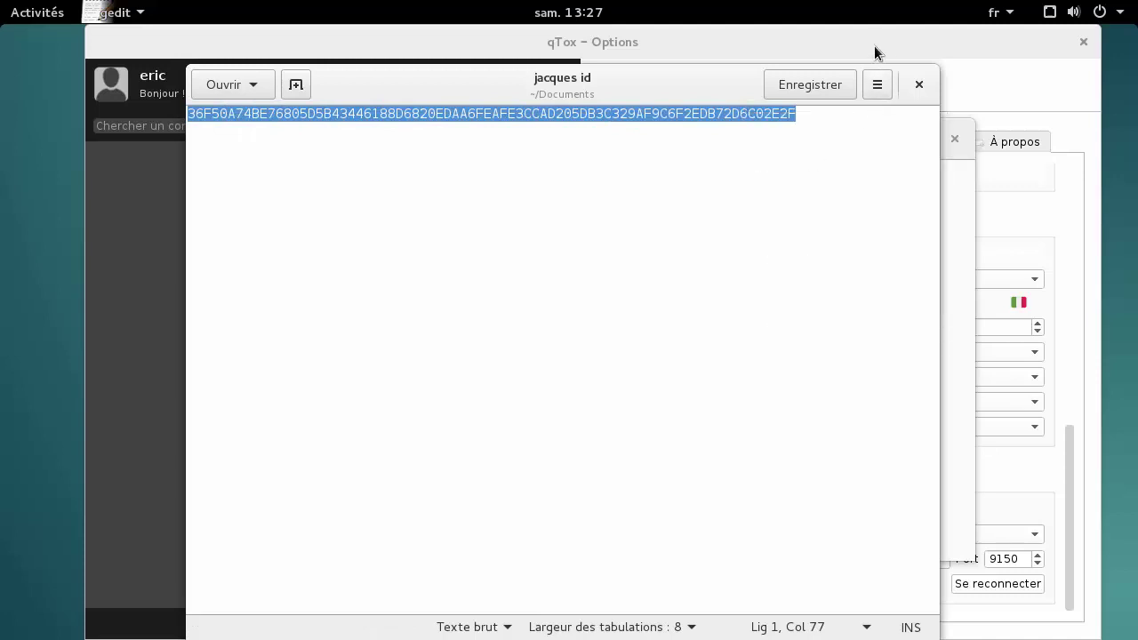
# Back in qTox, add a contact with the copied Tox ID and send the contact request with the default message.
pyautogui.click(873, 43)
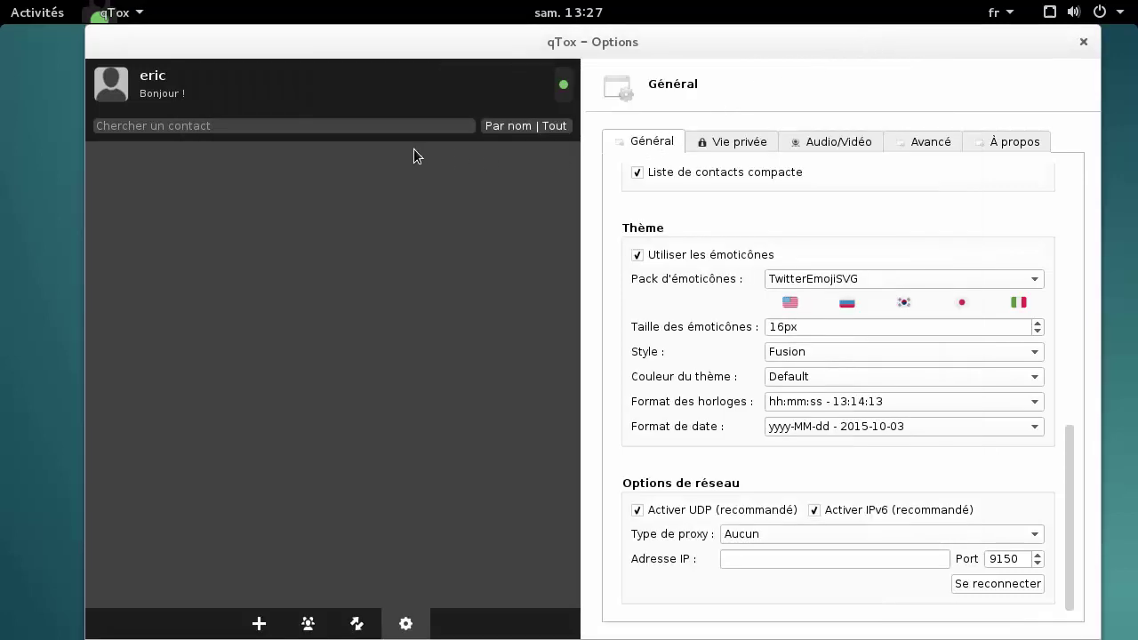
pyautogui.click(258, 624)
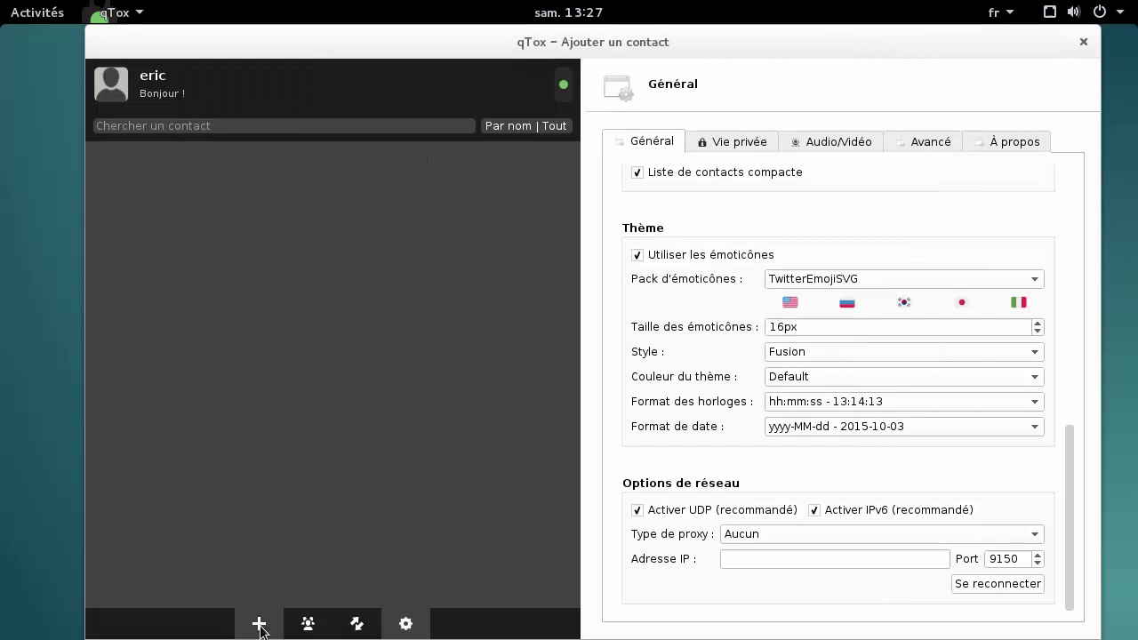
pyautogui.hotkey('ctrl', 'v')
pyautogui.doubleClick(845, 132)
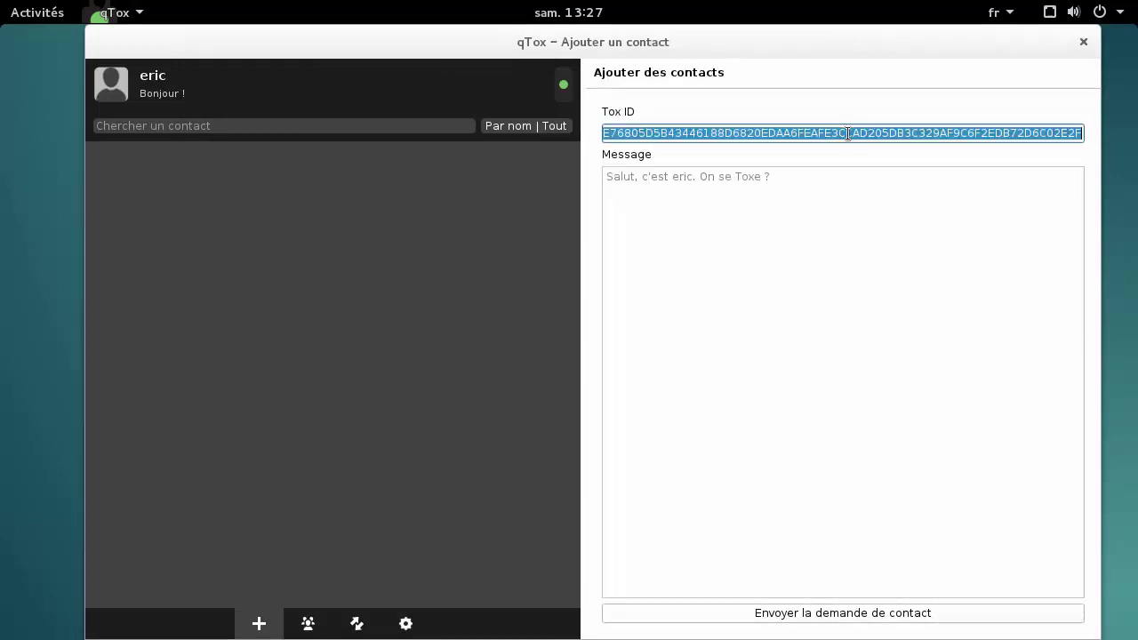
pyautogui.rightClick(845, 133)
pyautogui.click(886, 222)
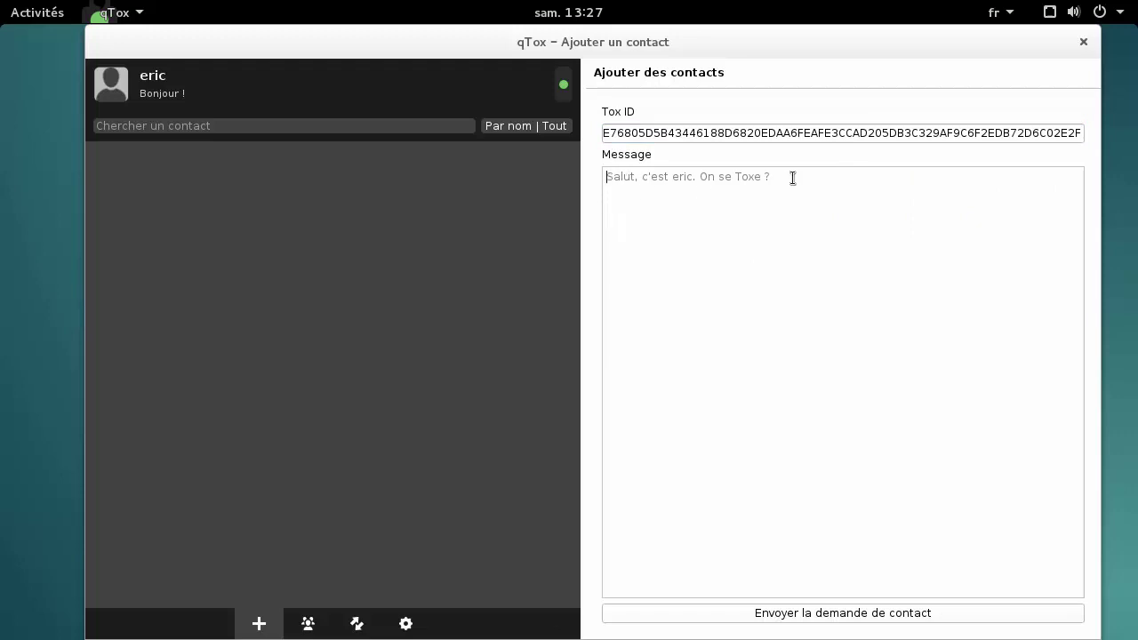
pyautogui.click(671, 208)
pyautogui.click(882, 619)
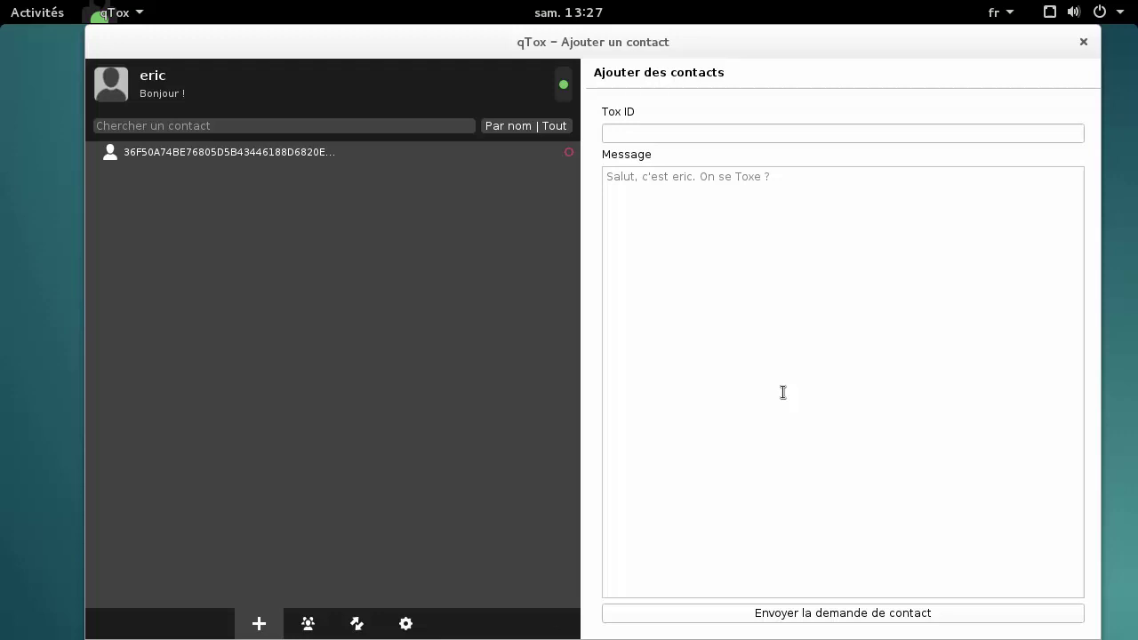
# Open the new contact's conversation and examine the emoticon pages and the file-sending dialog without sending anything.
pyautogui.click(275, 153)
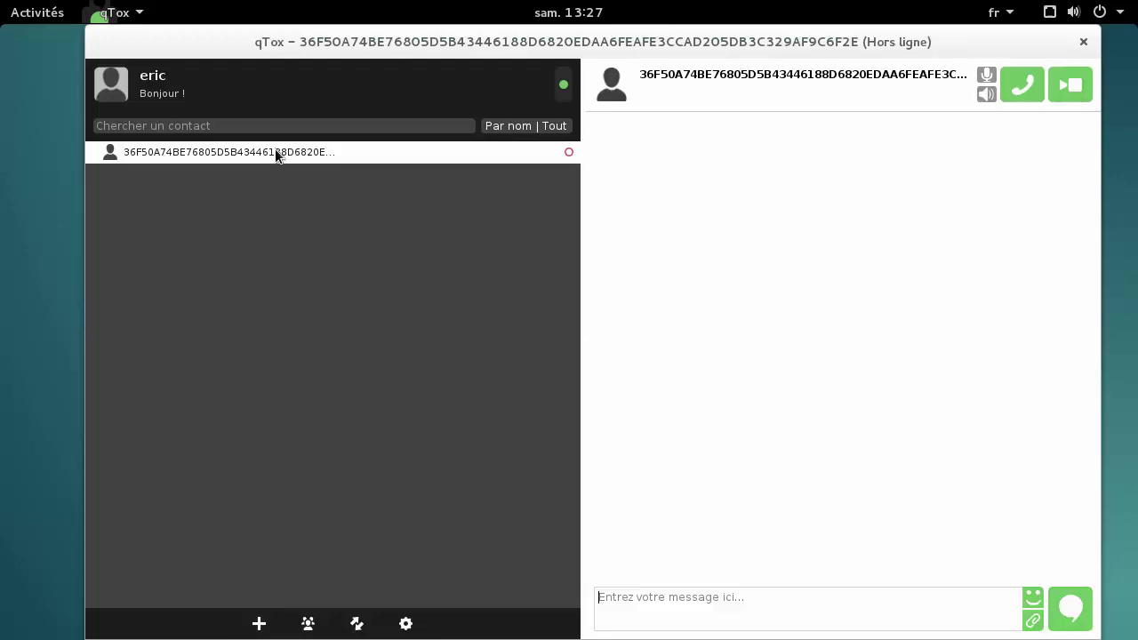
pyautogui.click(658, 603)
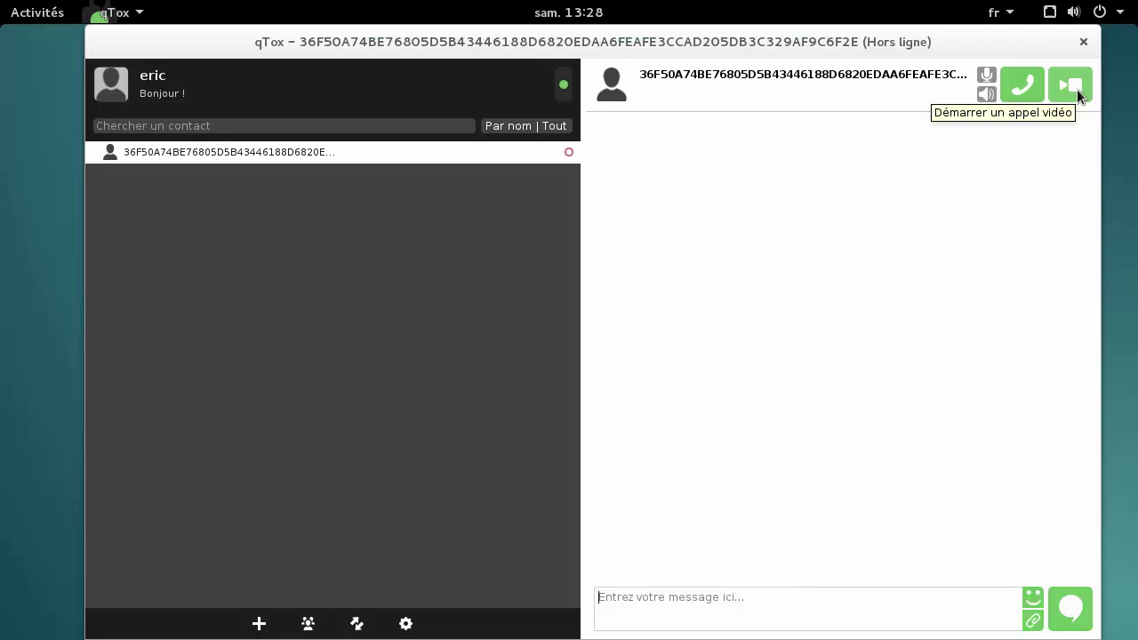
pyautogui.click(1032, 604)
pyautogui.click(915, 555)
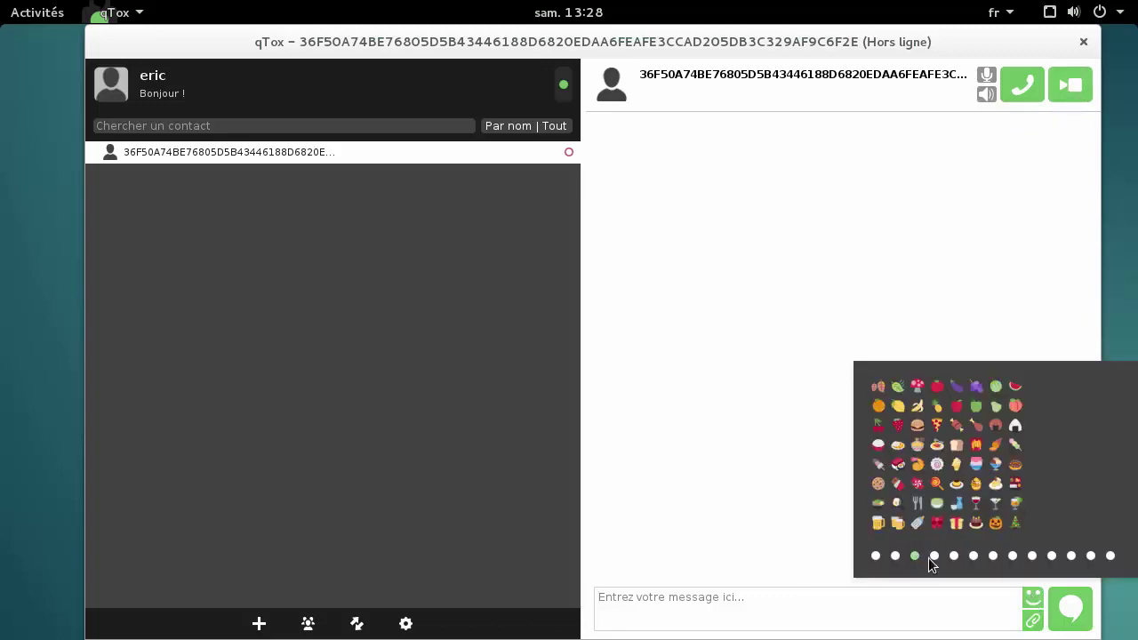
pyautogui.click(991, 556)
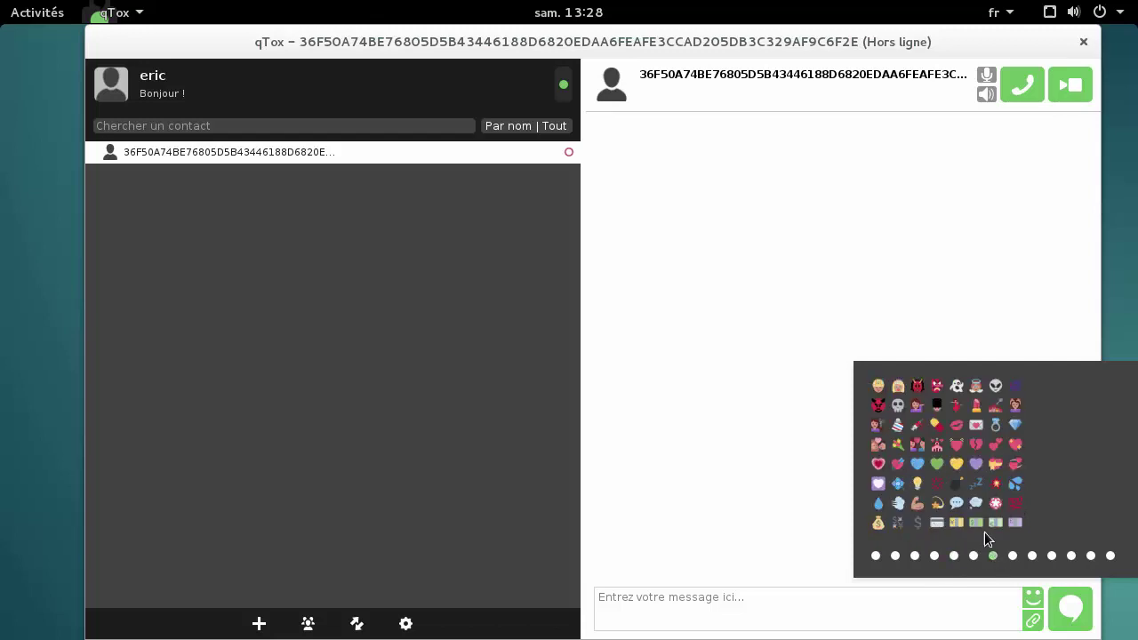
pyautogui.click(867, 257)
pyautogui.moveTo(1032, 624)
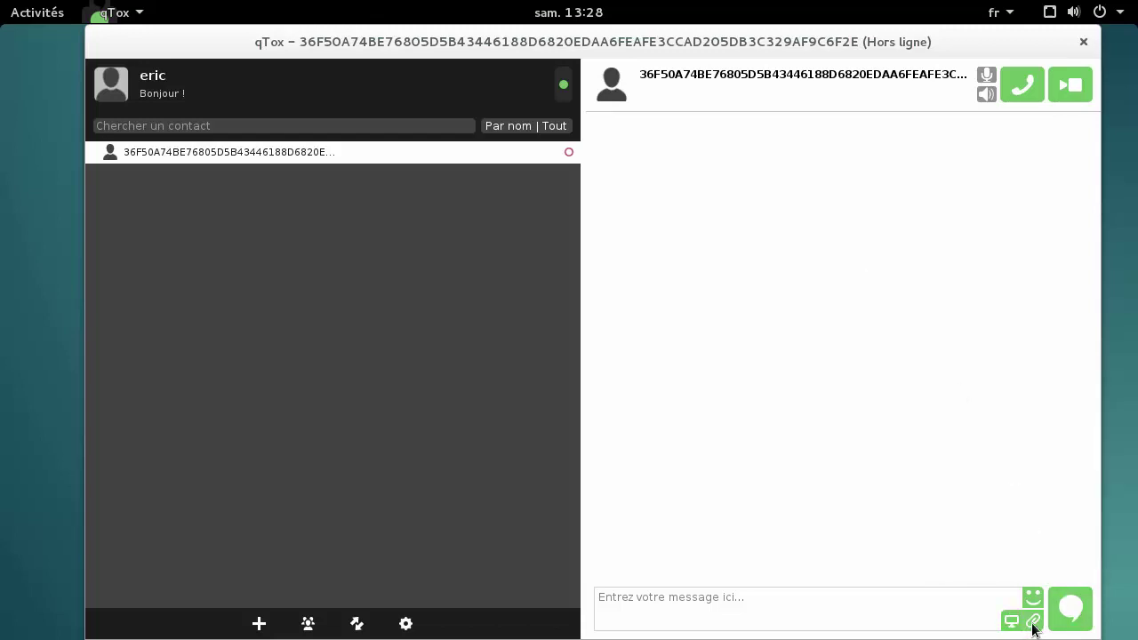
pyautogui.click(1032, 622)
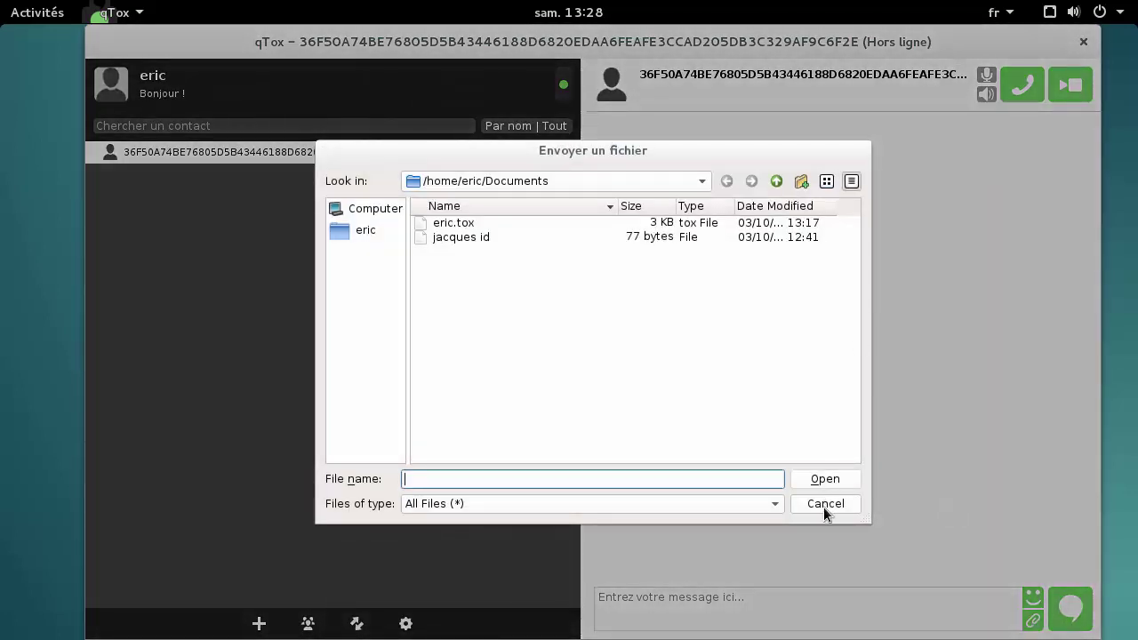
pyautogui.click(824, 506)
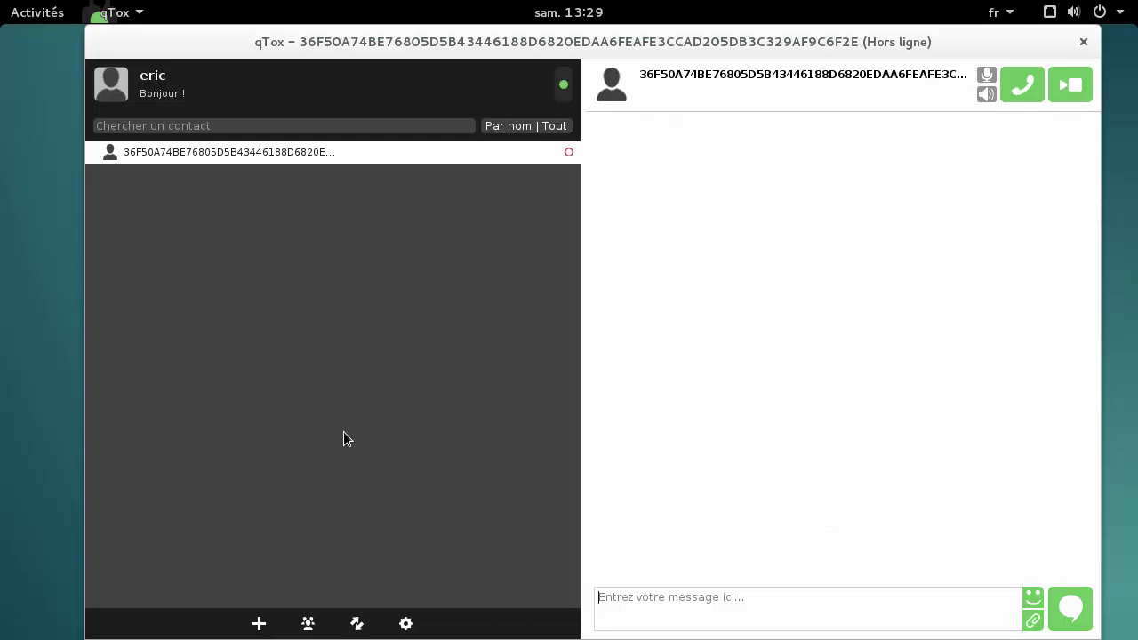
# Create a new group chat named Linux and open its conversation.
pyautogui.click(310, 624)
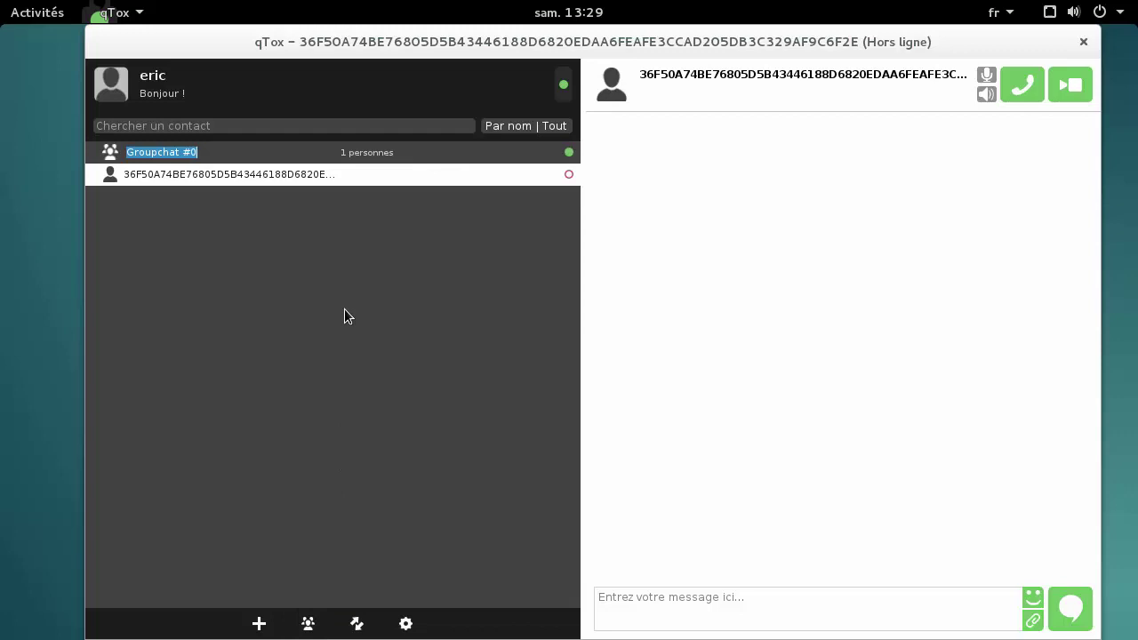
pyautogui.write('Lin')
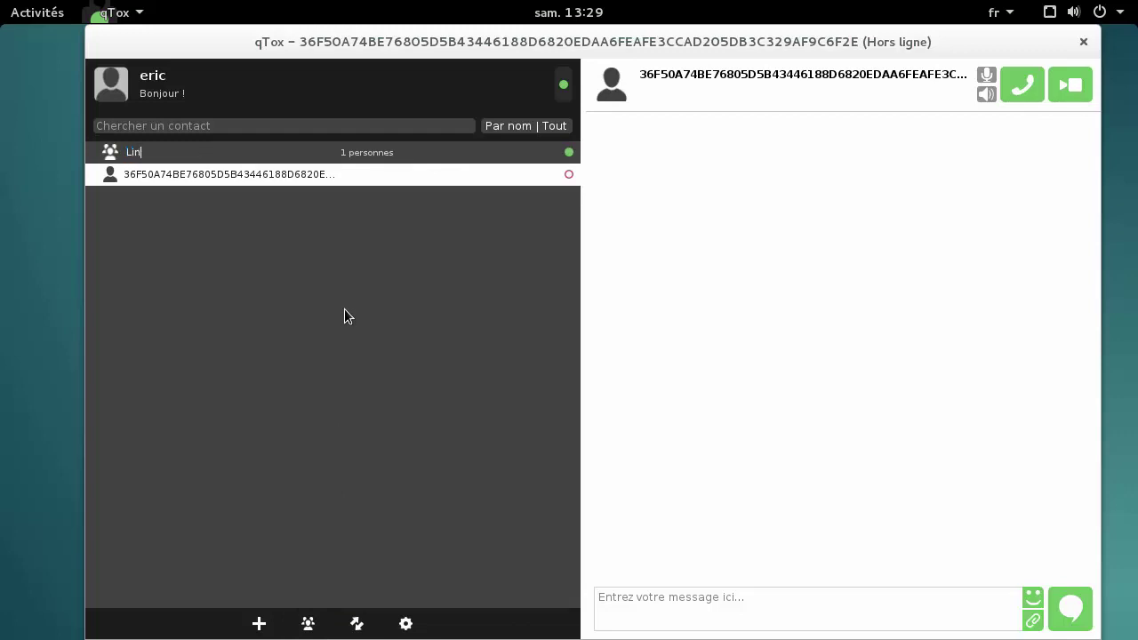
pyautogui.write('ux')
pyautogui.press('Return')
pyautogui.click(314, 155)
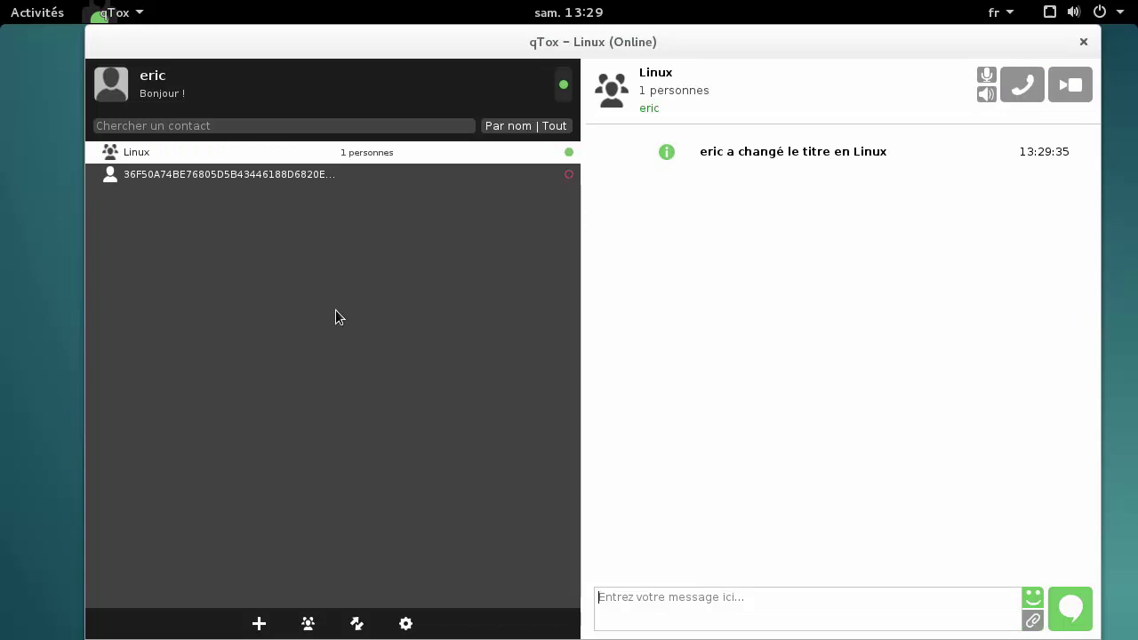
# Examine the lists of downloaded and sent files in the file transfers view.
pyautogui.click(357, 625)
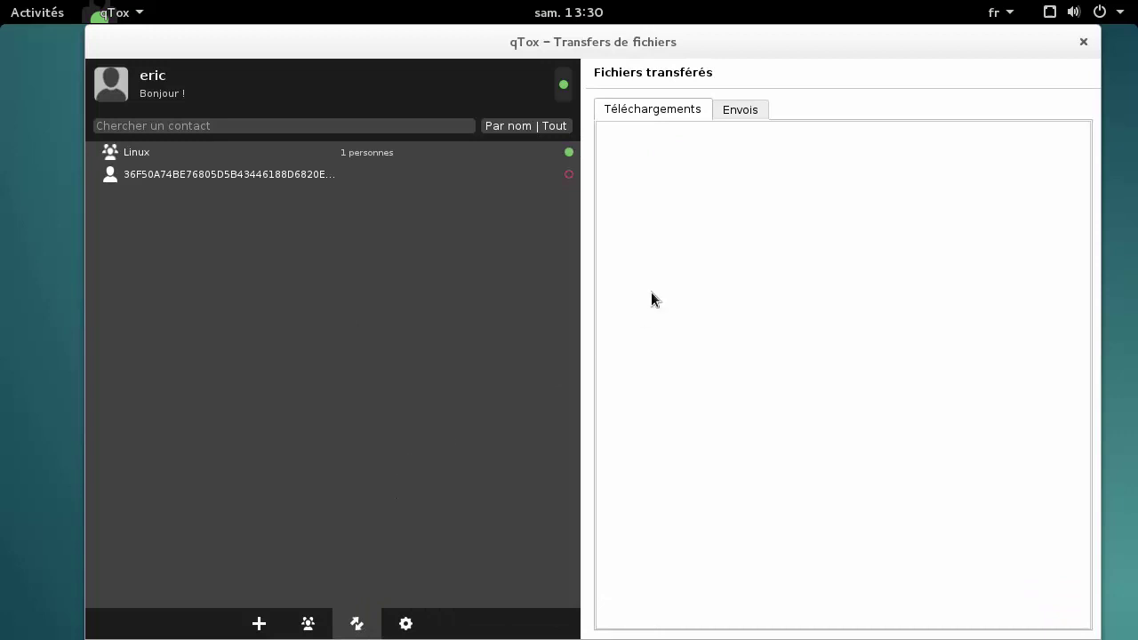
pyautogui.click(742, 112)
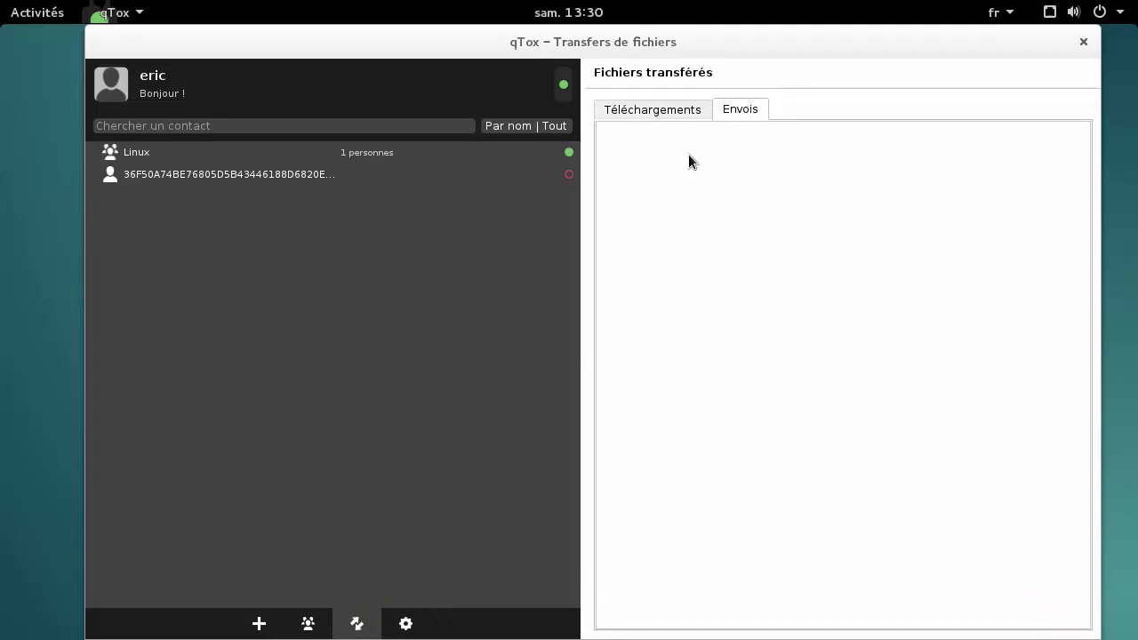
pyautogui.click(675, 114)
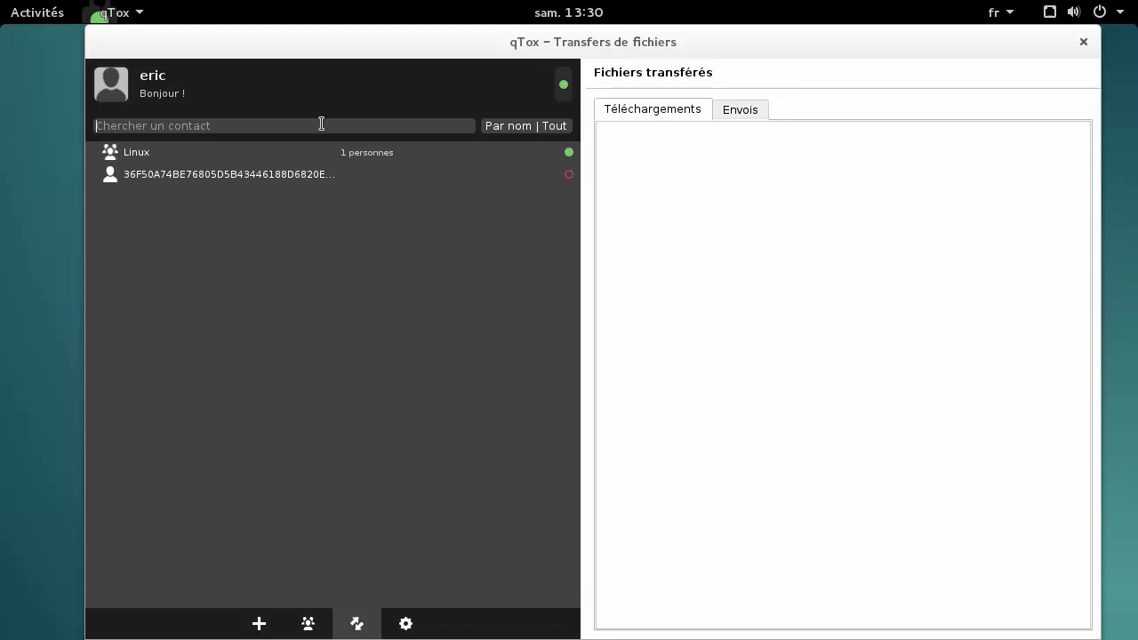
# Examine the contact list's sorting and filtering options and the available online statuses without changing either.
pyautogui.click(531, 131)
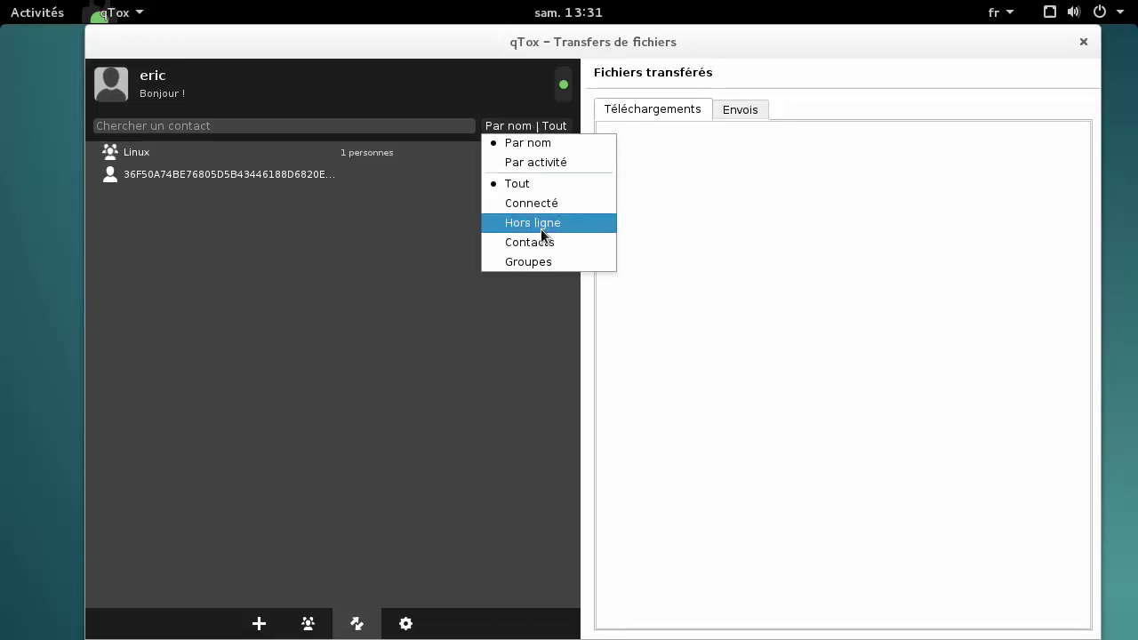
pyautogui.click(439, 184)
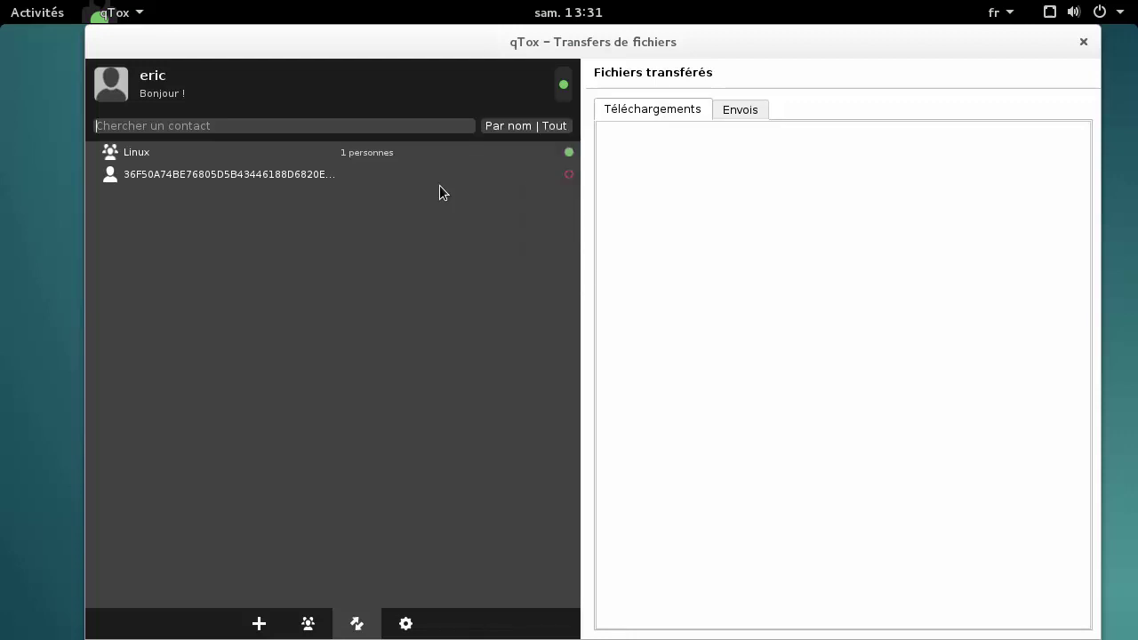
pyautogui.click(566, 86)
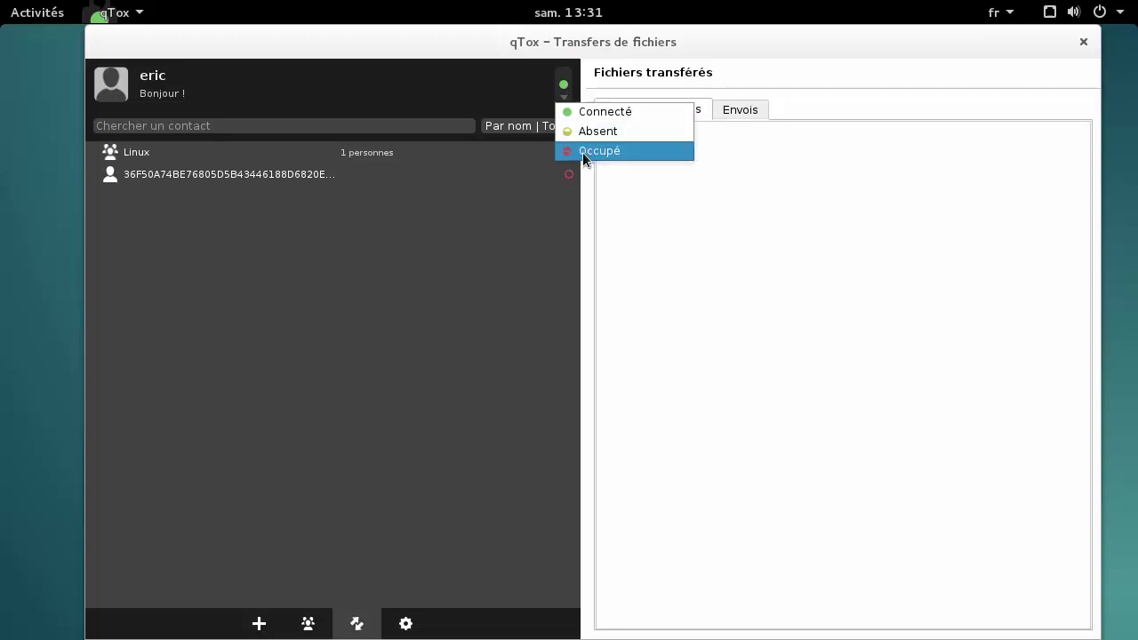
pyautogui.click(499, 196)
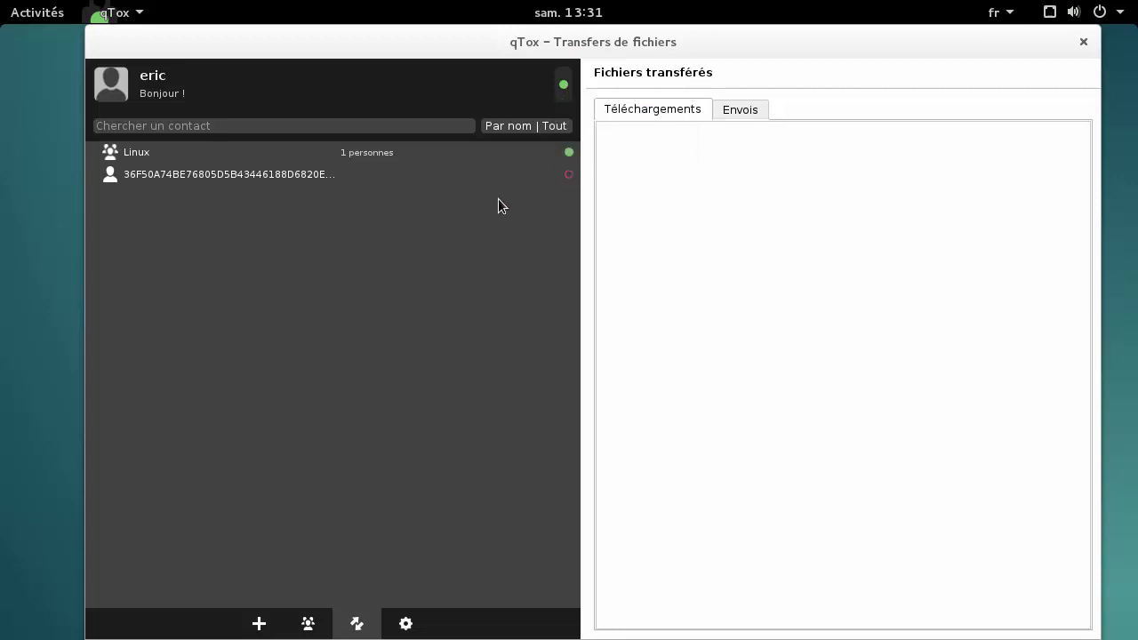